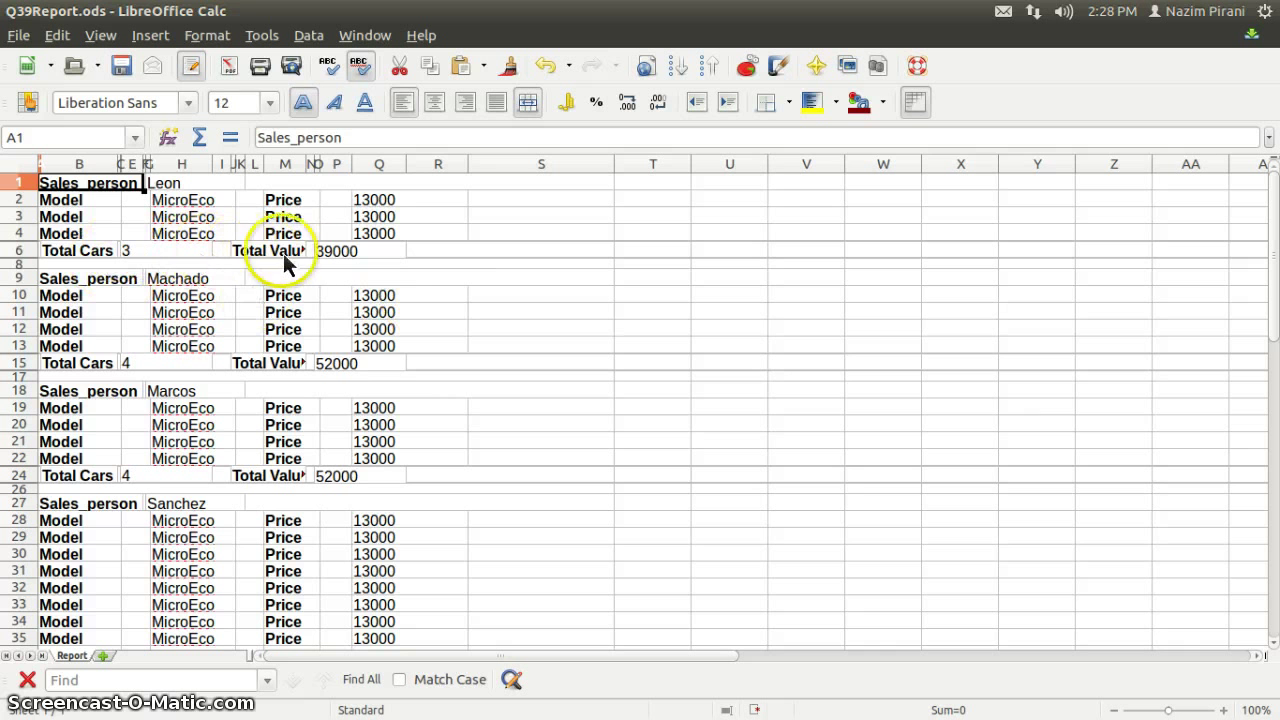
- Widen column M to fit the Total Value labels and look through the report down to the last salesperson
{"action": "double_click", "coordinate": [307, 165]}
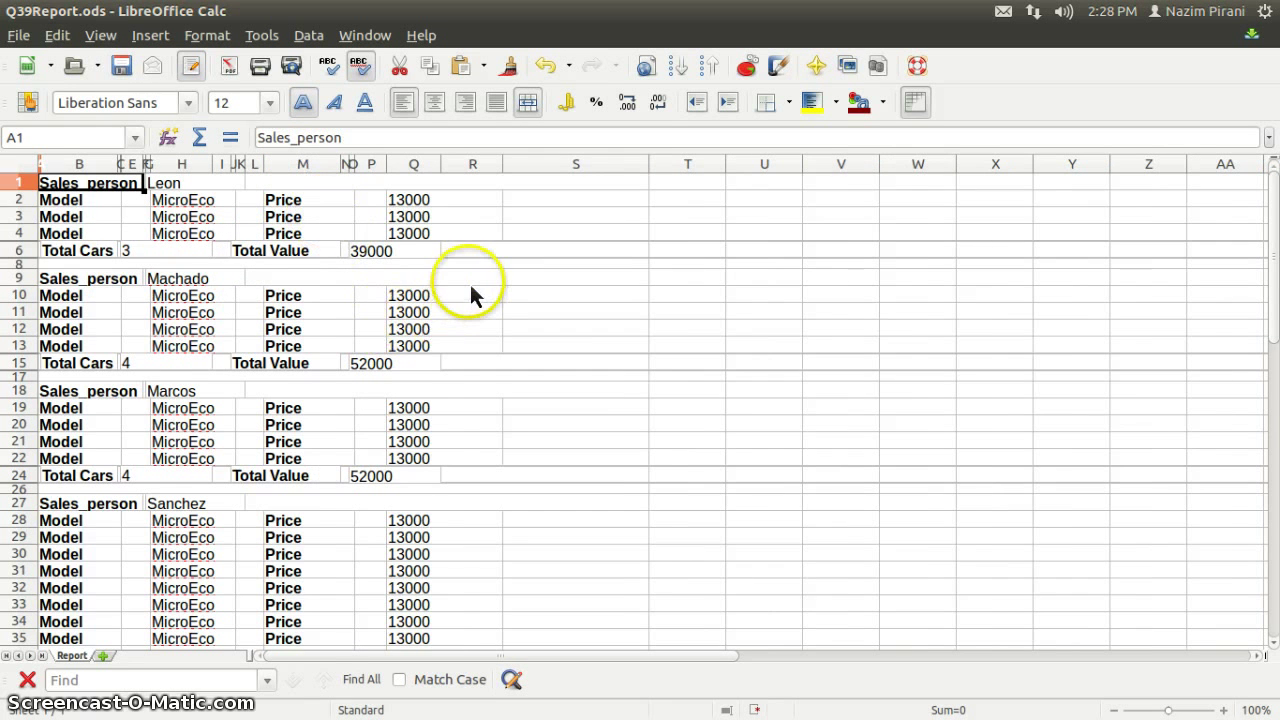
{"action": "scroll", "coordinate": [469, 283], "scroll_direction": "down", "scroll_amount": 5}
{"action": "scroll", "coordinate": [469, 290], "scroll_direction": "down", "scroll_amount": 5}
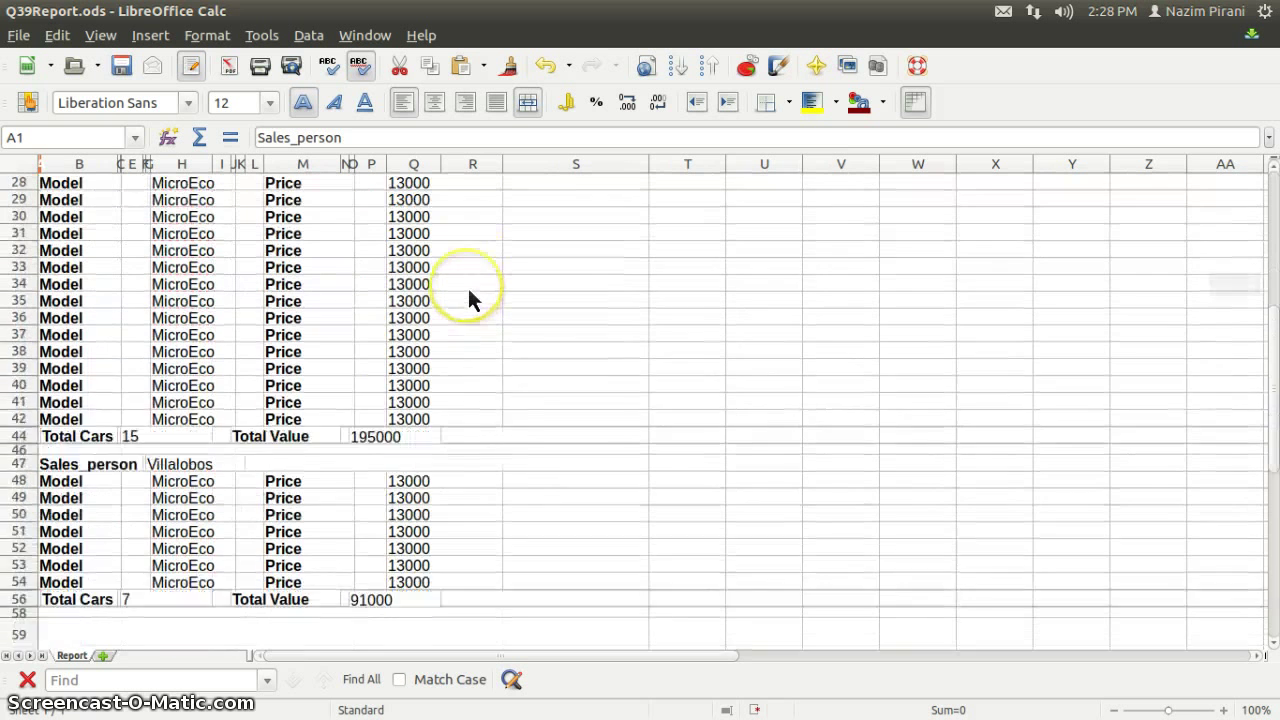
{"action": "scroll", "coordinate": [468, 295], "scroll_direction": "up", "scroll_amount": 2}
{"action": "scroll", "coordinate": [469, 293], "scroll_direction": "up", "scroll_amount": 8}
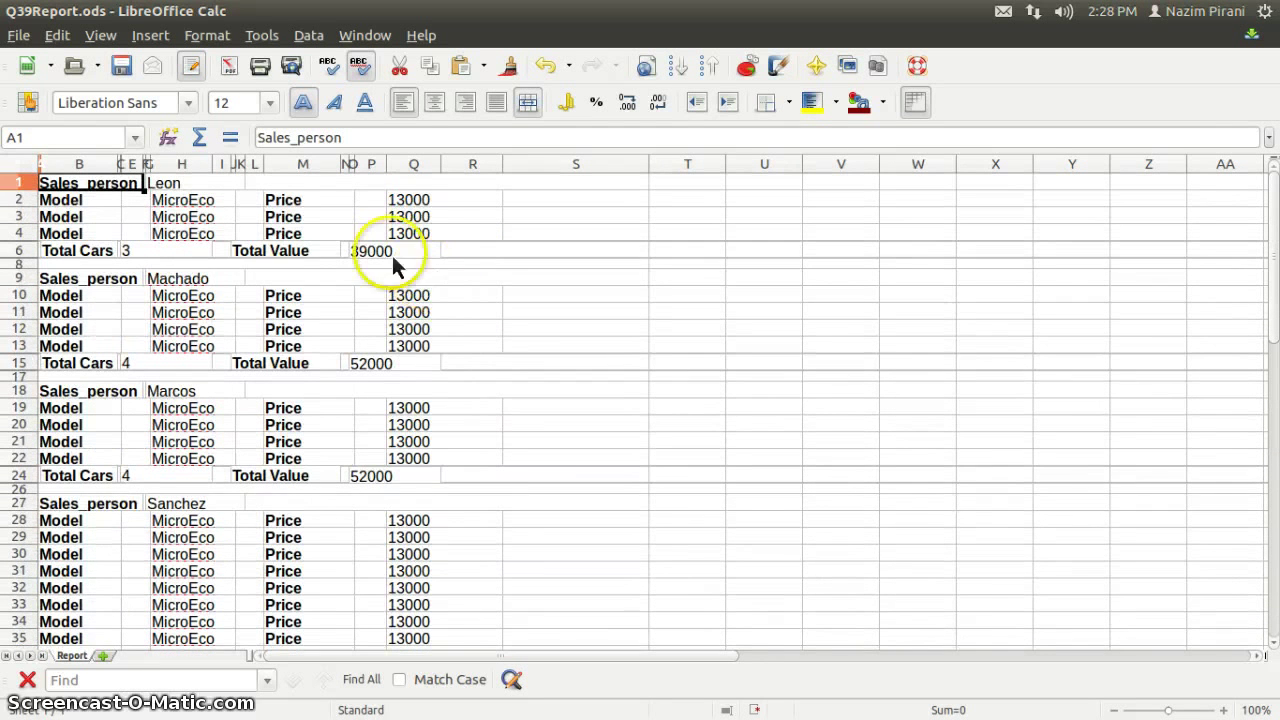
- Open cell formatting for the first salesperson's first price in Q2 and choose the Currency category
{"action": "left_click", "coordinate": [424, 203]}
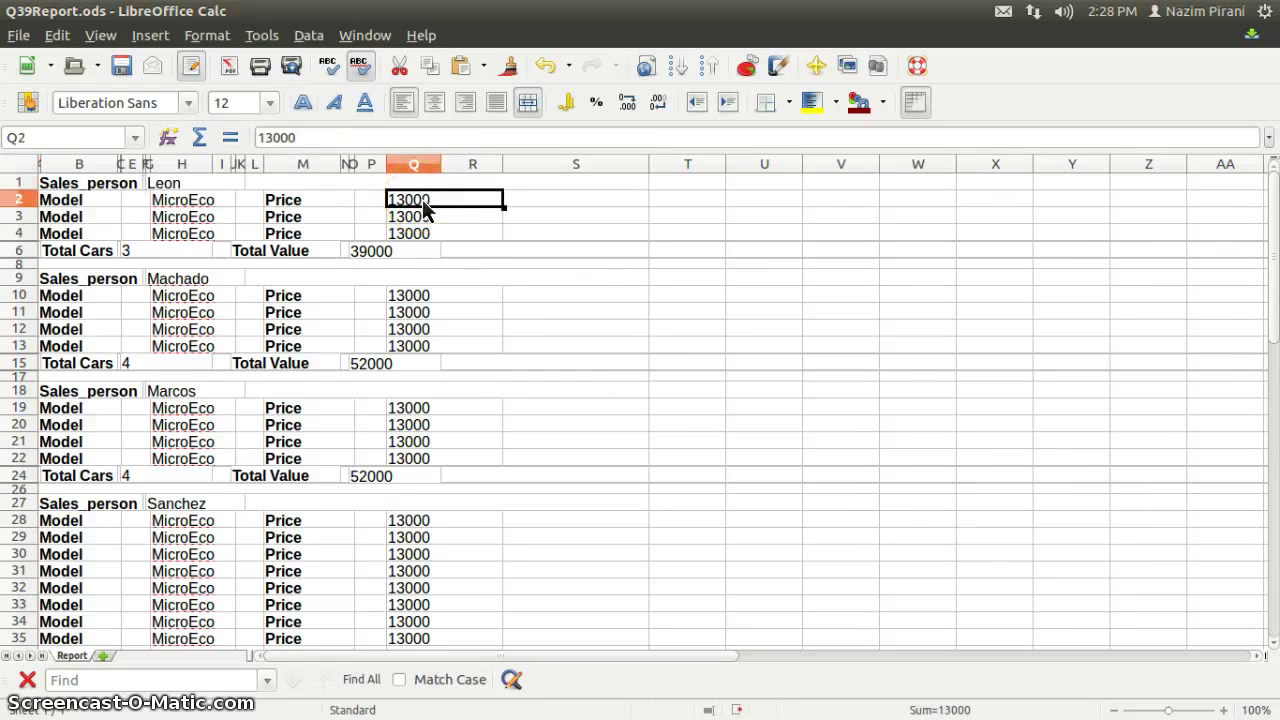
{"action": "left_click", "coordinate": [210, 37]}
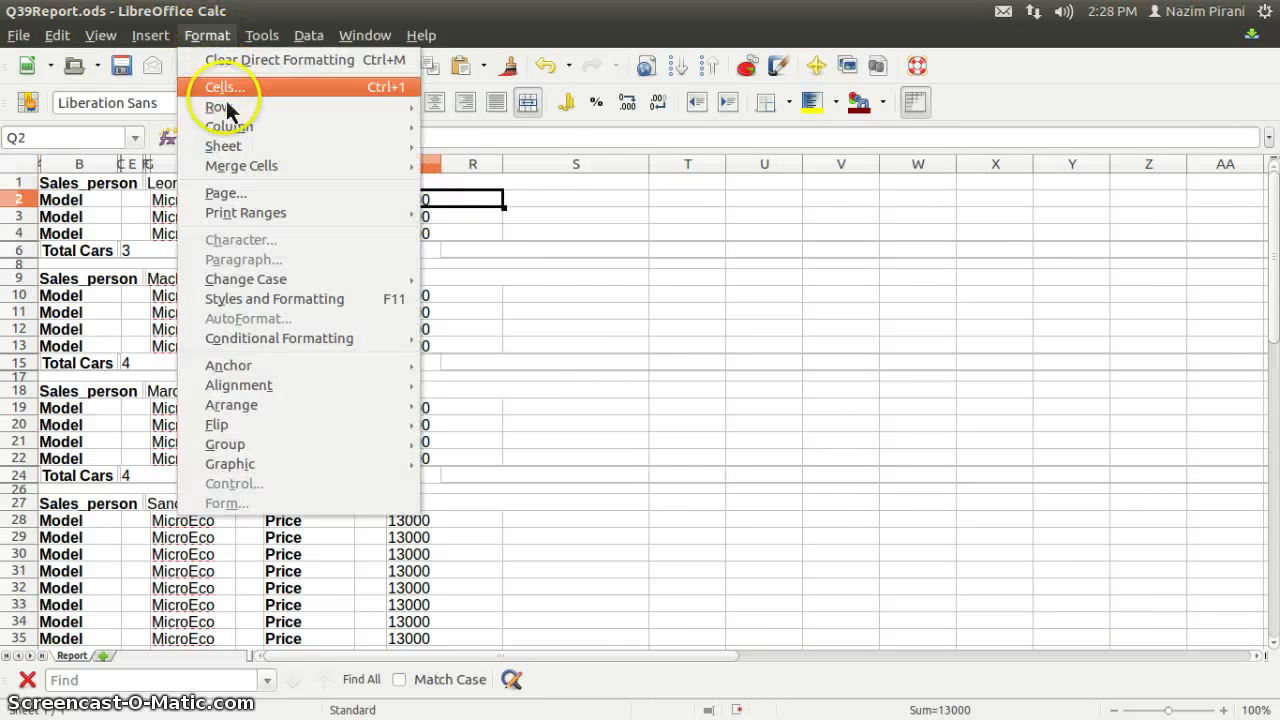
{"action": "left_click", "coordinate": [224, 88]}
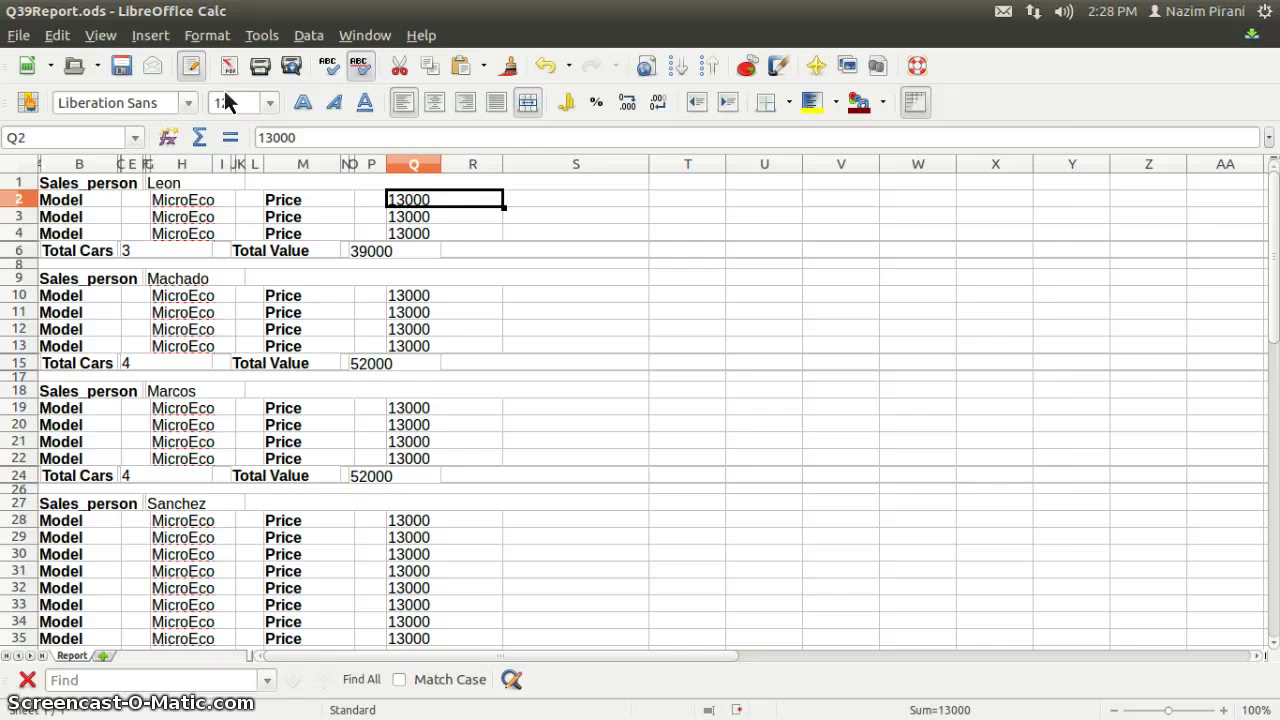
{"action": "key", "text": "Down"}
{"action": "key", "text": "Down"}
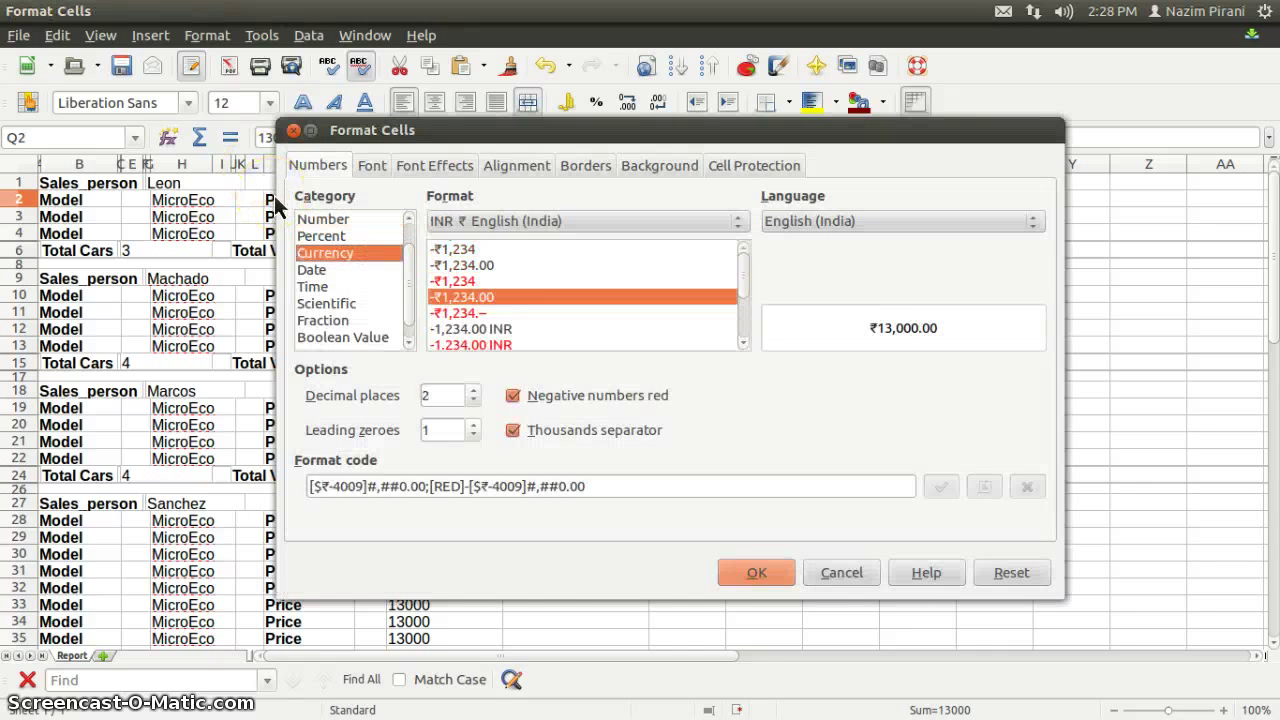
- Apply the EUR € English (Ireland) currency format to cell Q2
{"action": "key", "text": "Tab"}
{"action": "key", "text": "alt+Down"}
{"action": "key", "text": "Down"}
{"action": "key", "text": "Down"}
{"action": "key", "text": "Down"}
{"action": "key", "text": "Down"}
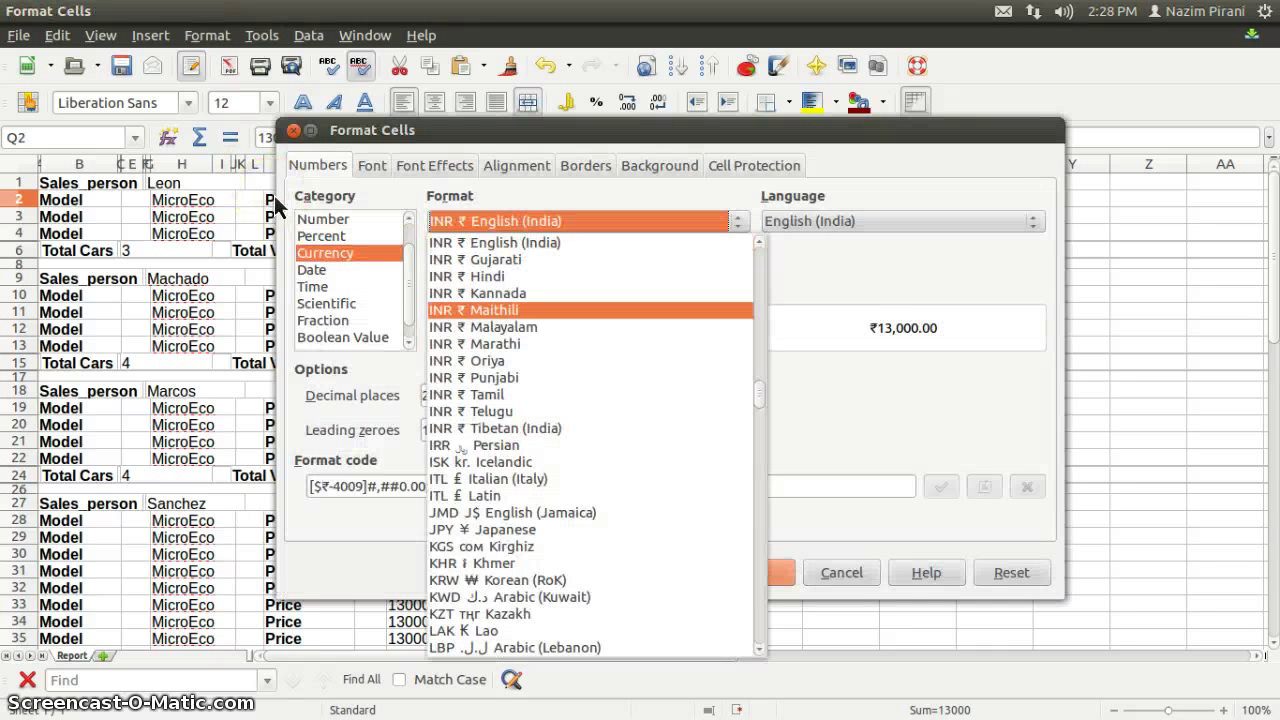
{"action": "scroll", "coordinate": [278, 205], "scroll_direction": "up", "scroll_amount": 15}
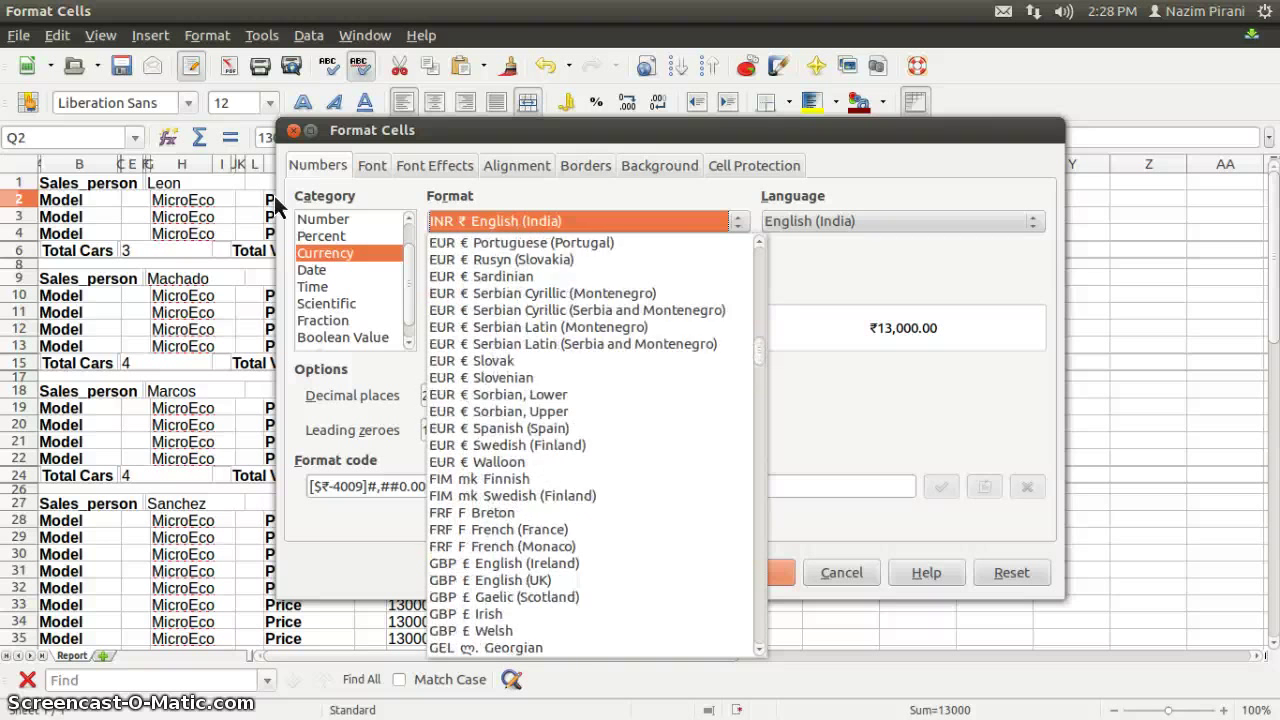
{"action": "scroll", "coordinate": [580, 320], "scroll_direction": "up", "scroll_amount": 5}
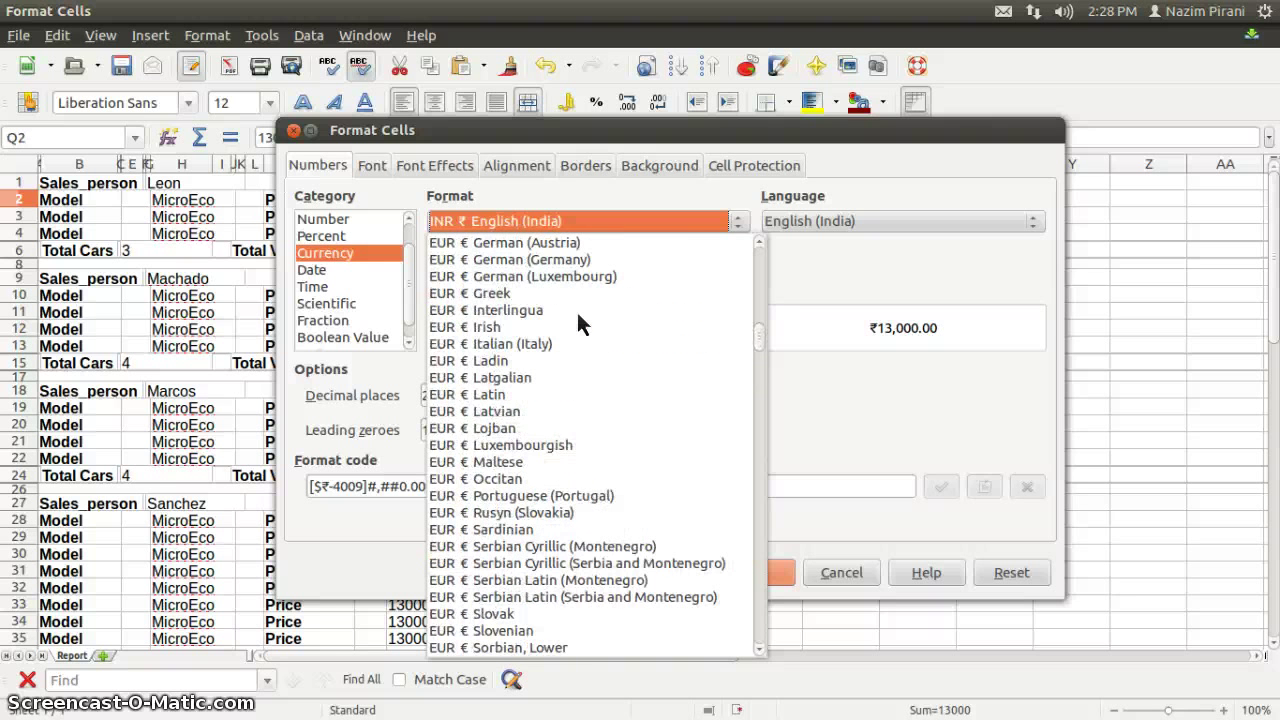
{"action": "scroll", "coordinate": [576, 309], "scroll_direction": "up", "scroll_amount": 4}
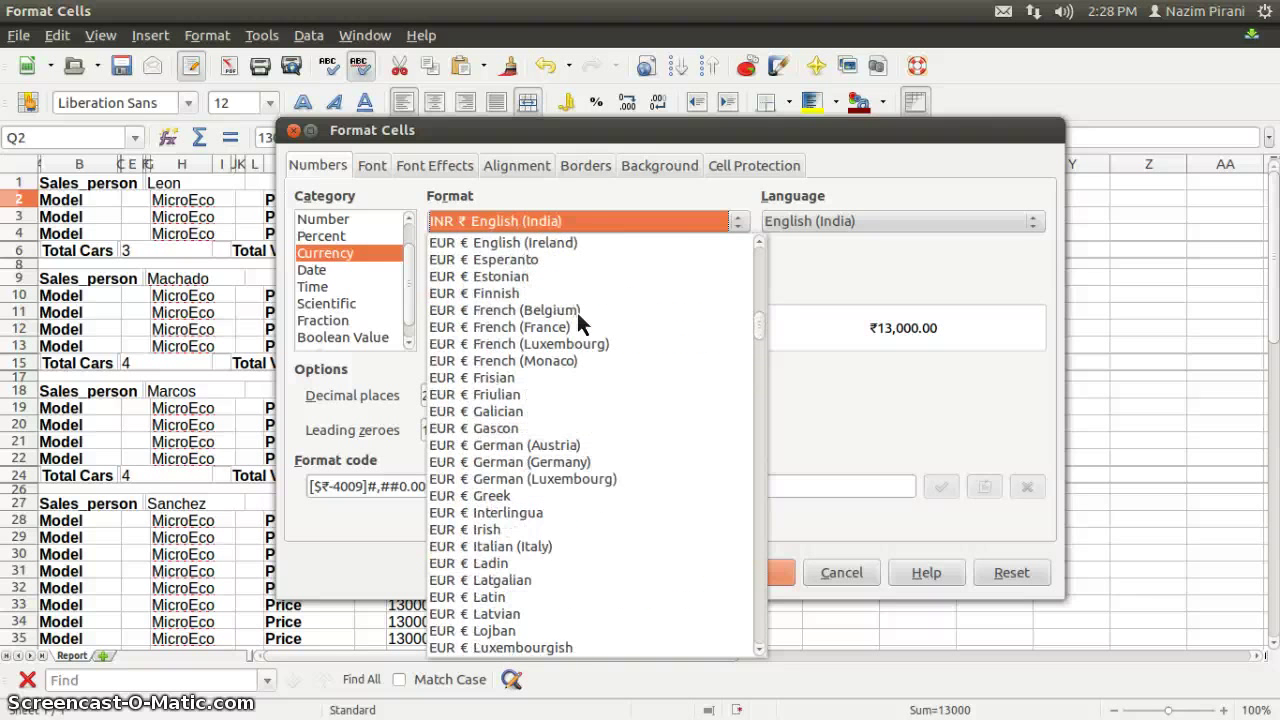
{"action": "left_click", "coordinate": [544, 250]}
{"action": "left_click", "coordinate": [755, 580]}
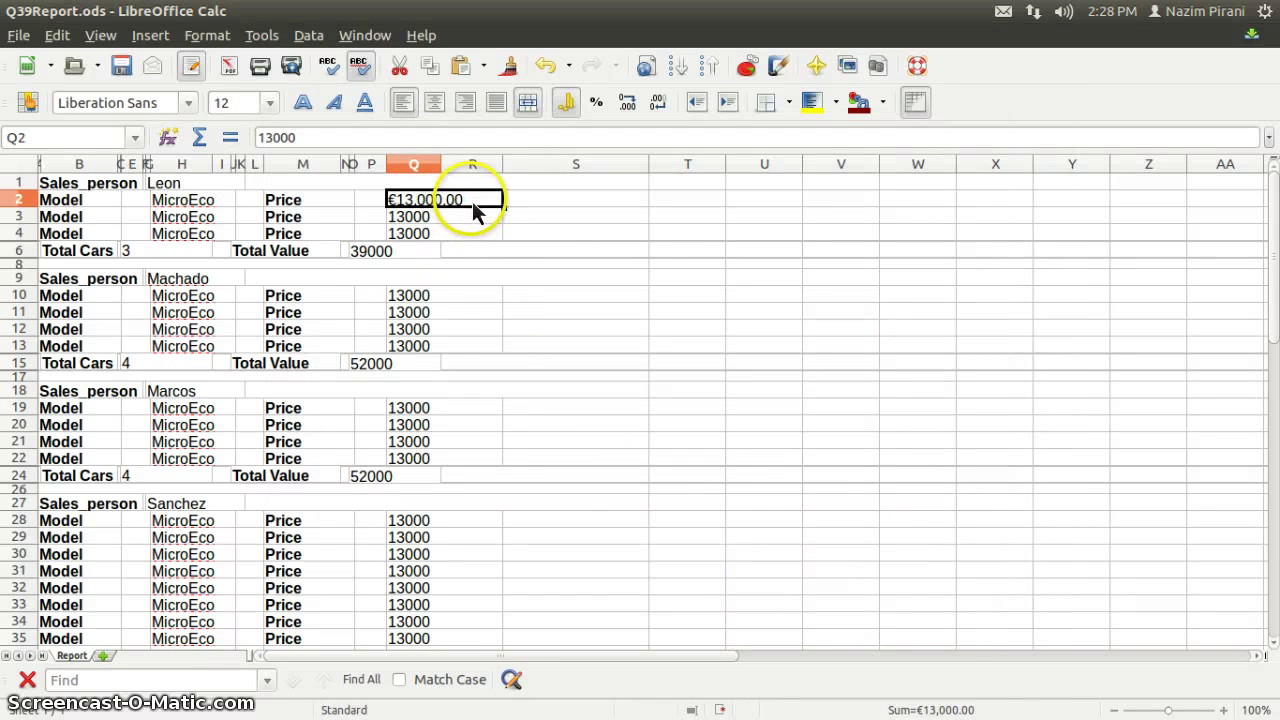
- Copy Q2's euro format to prices Q3 and Q4 and total O6, and widen column P to fit the total
{"action": "left_click", "coordinate": [510, 70]}
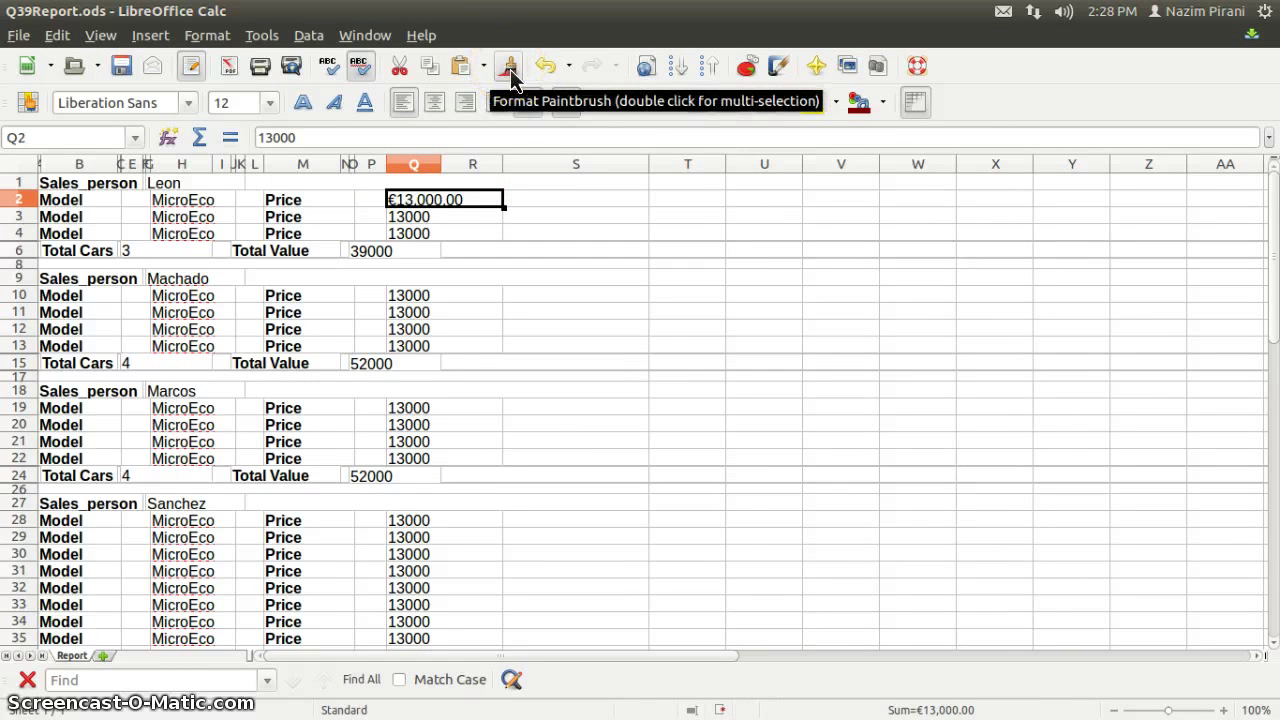
{"action": "left_click_drag", "start_coordinate": [457, 205], "coordinate": [446, 243]}
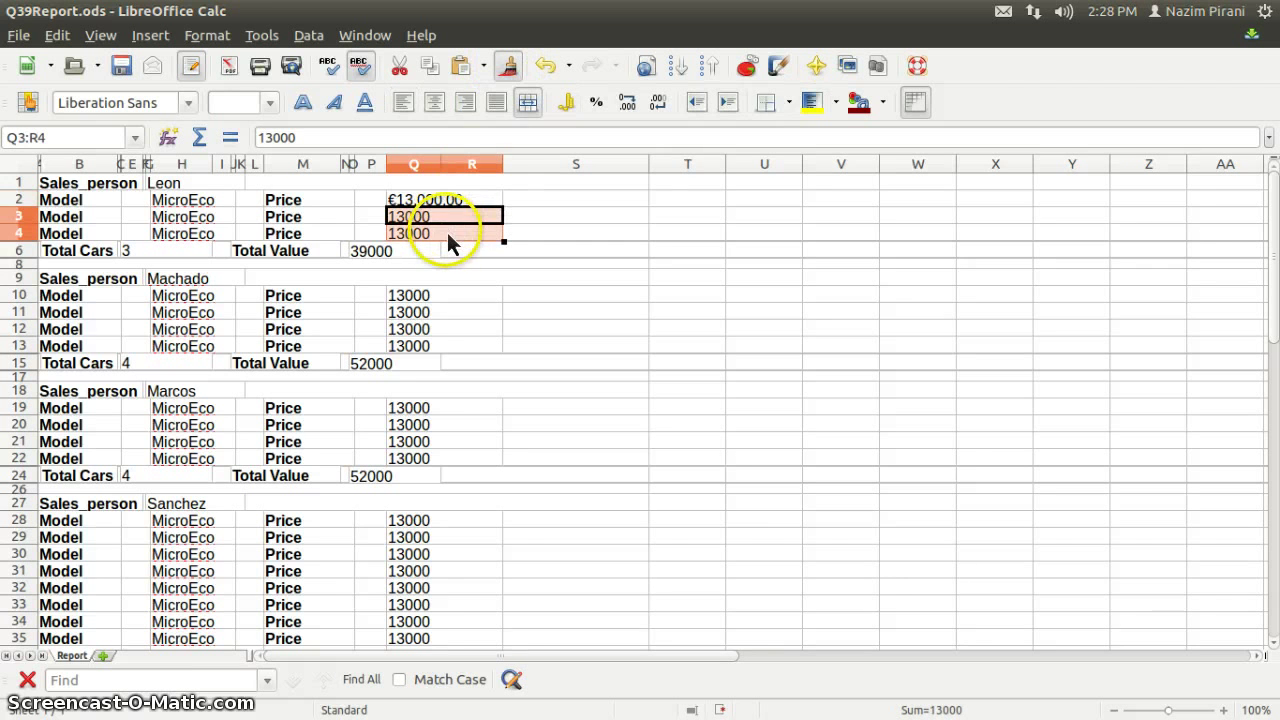
{"action": "left_click", "coordinate": [391, 258]}
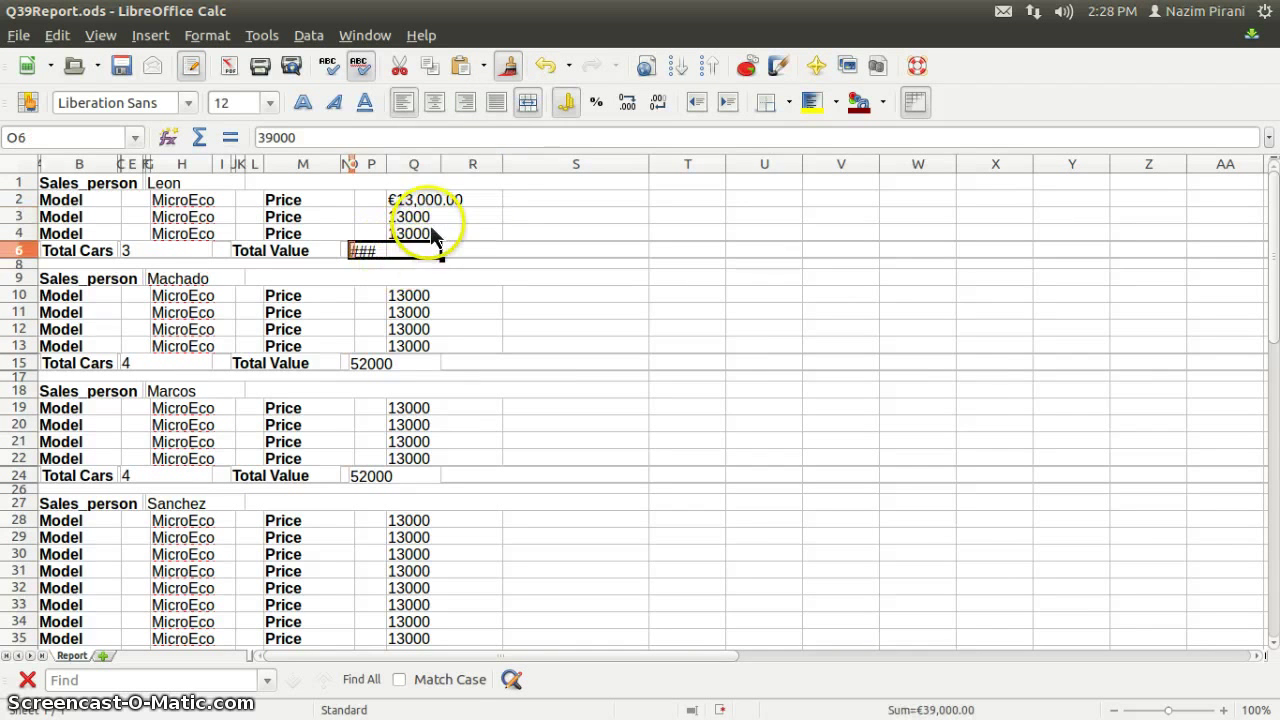
{"action": "left_click", "coordinate": [430, 217]}
{"action": "left_click", "coordinate": [432, 234]}
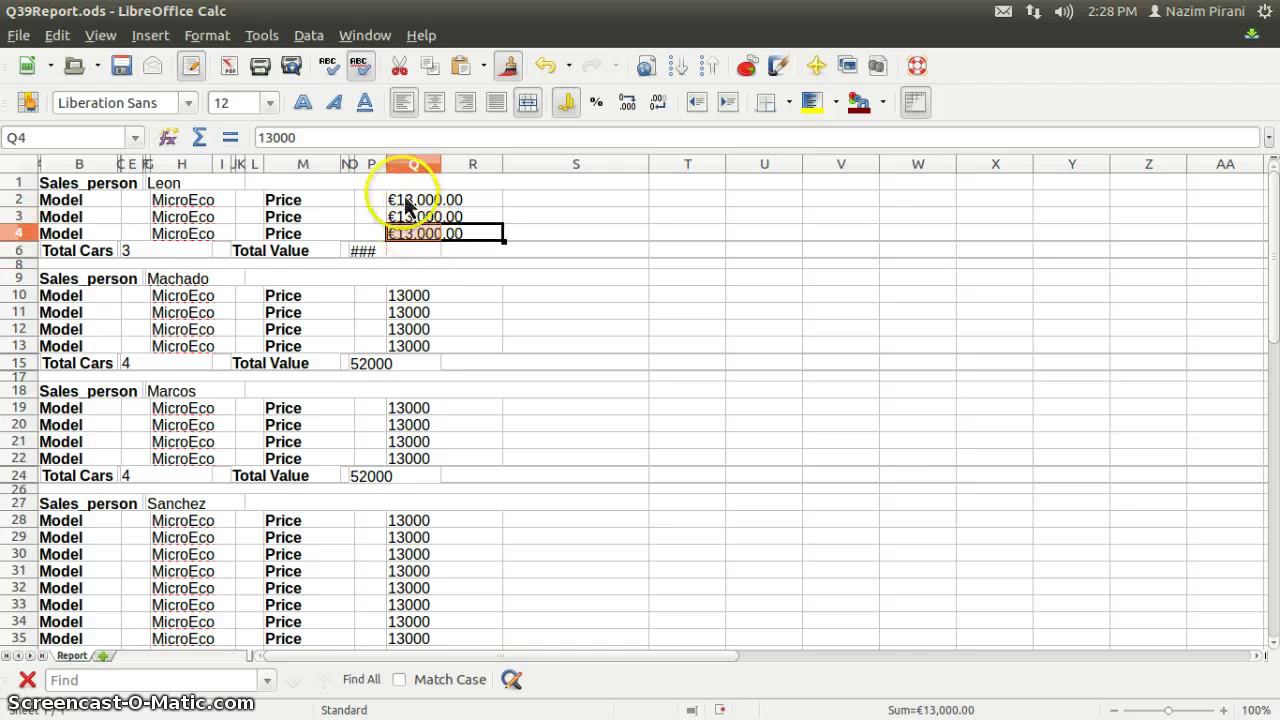
{"action": "double_click", "coordinate": [387, 165]}
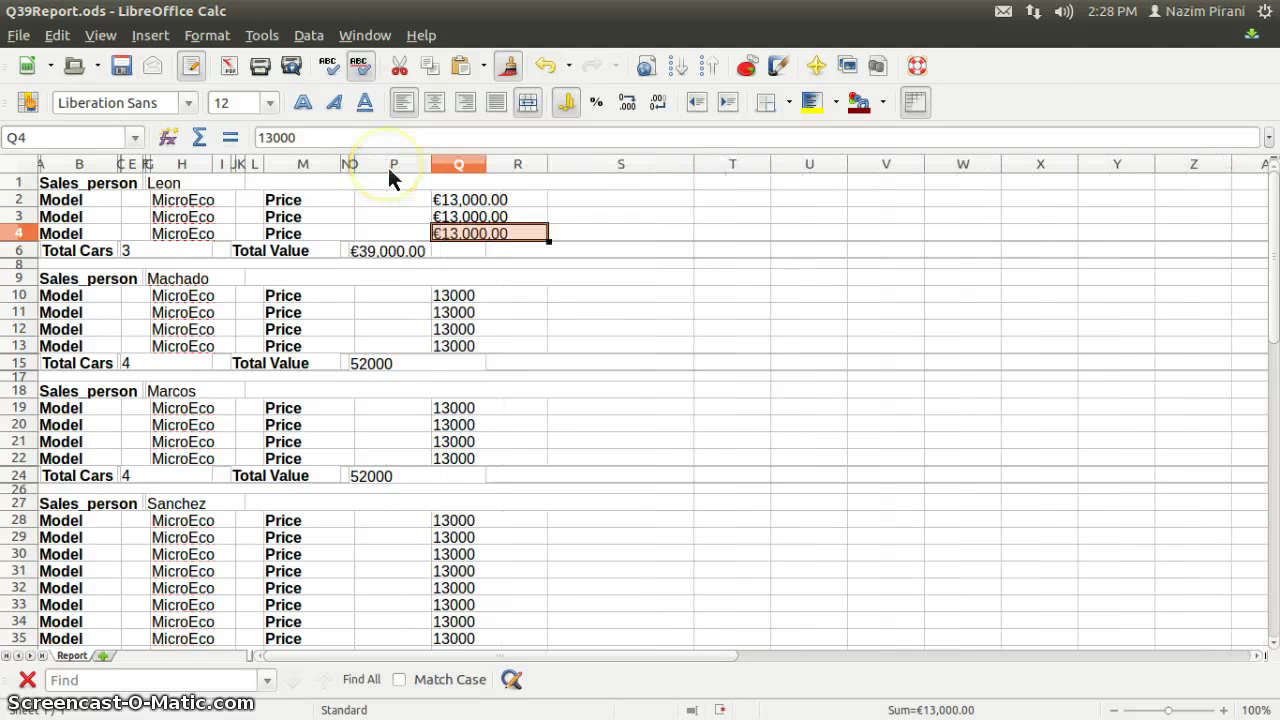
- Paint the euro format onto prices Q10 to Q13 and Q19 to Q22 and onto the total values in O15 and O24
{"action": "left_click_drag", "start_coordinate": [463, 308], "coordinate": [466, 351]}
{"action": "left_click", "coordinate": [415, 366]}
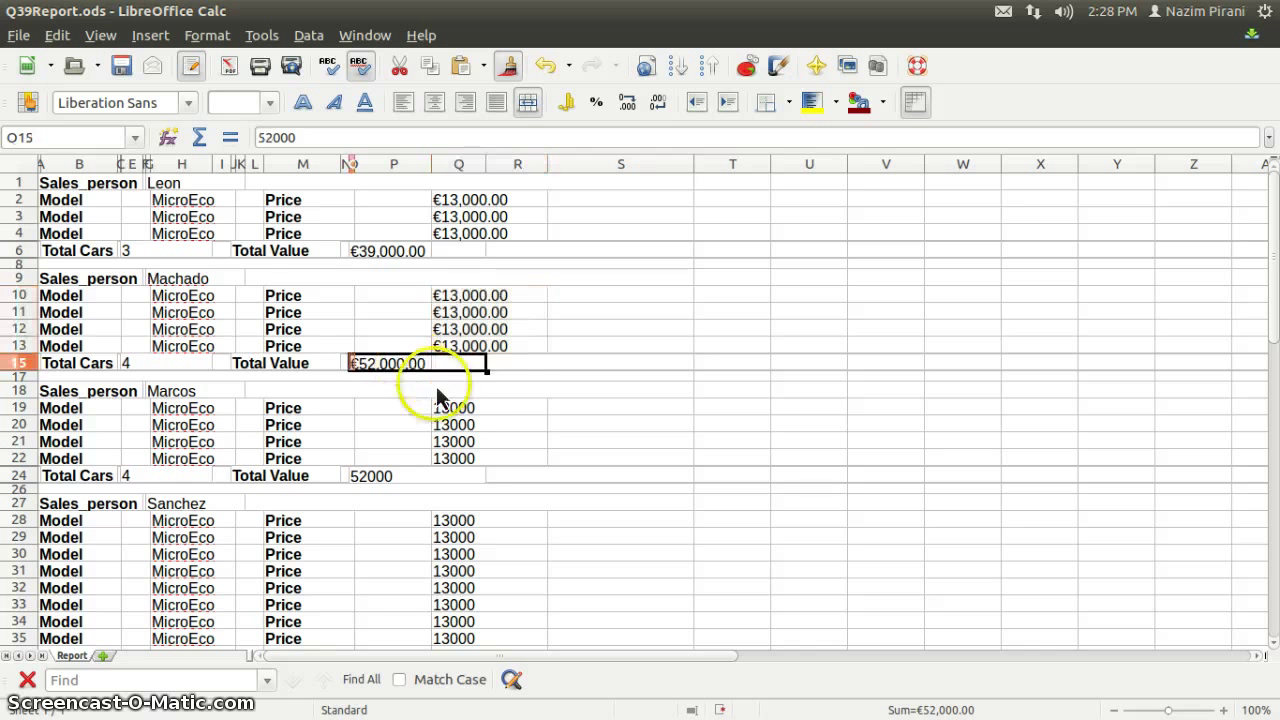
{"action": "mouse_move", "coordinate": [478, 412]}
{"action": "left_mouse_down"}
{"action": "mouse_move", "coordinate": [482, 455]}
{"action": "mouse_move", "coordinate": [466, 421]}
{"action": "mouse_move", "coordinate": [470, 457]}
{"action": "left_mouse_up"}
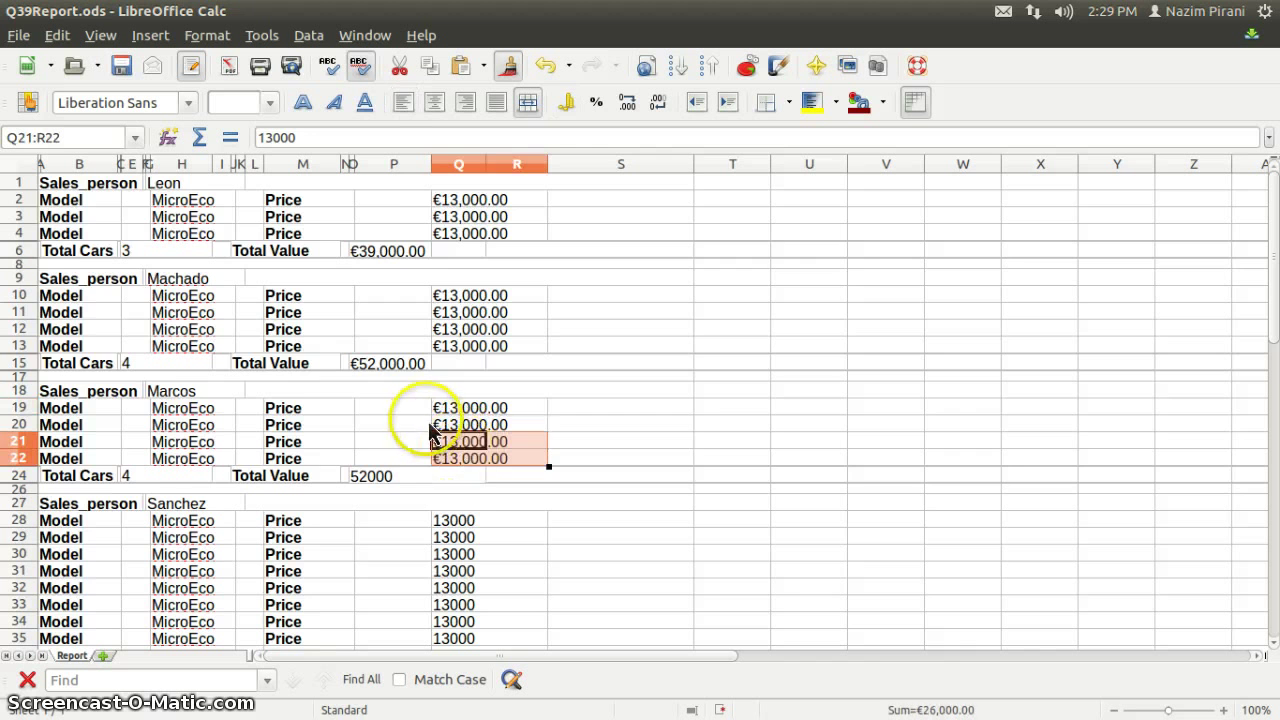
{"action": "scroll", "coordinate": [443, 428], "scroll_direction": "down", "scroll_amount": 2}
{"action": "left_click", "coordinate": [386, 392]}
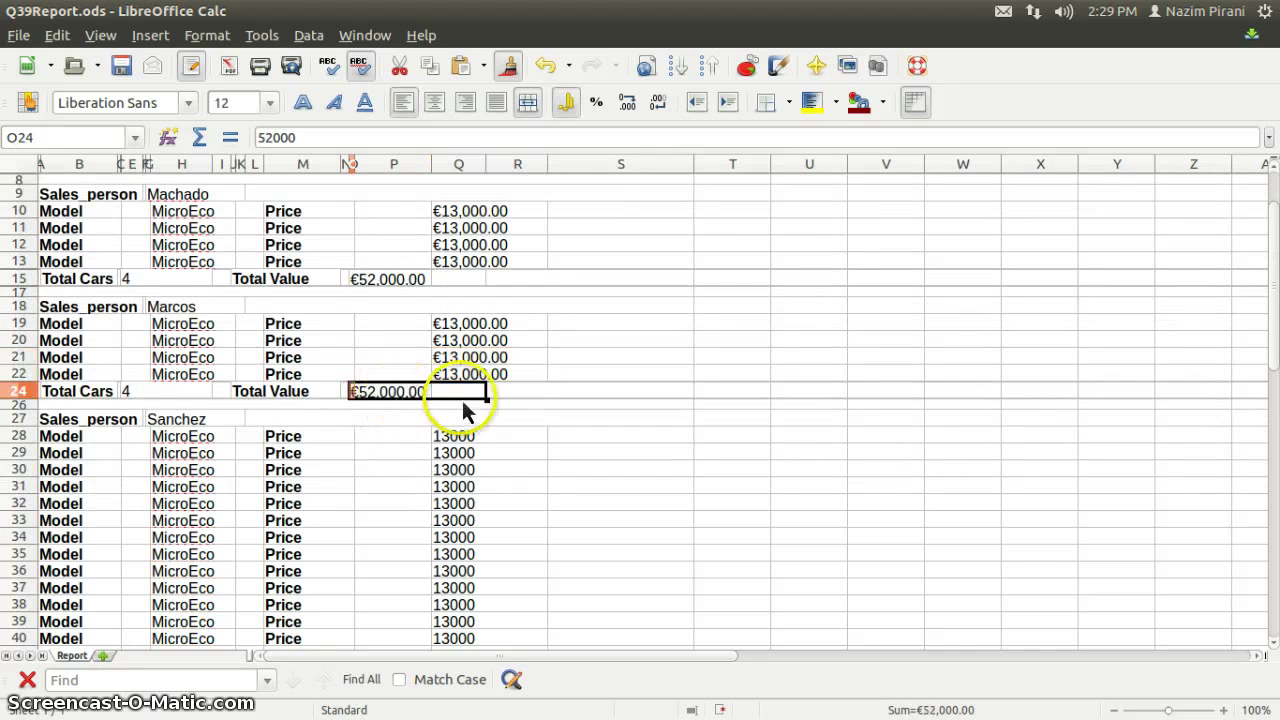
- Paint the euro format onto prices Q28 to Q42 and total O44, and widen column P to fit the larger total
{"action": "scroll", "coordinate": [463, 400], "scroll_direction": "down", "scroll_amount": 2}
{"action": "left_click_drag", "start_coordinate": [496, 360], "coordinate": [492, 598]}
{"action": "scroll", "coordinate": [391, 460], "scroll_direction": "down", "scroll_amount": 4}
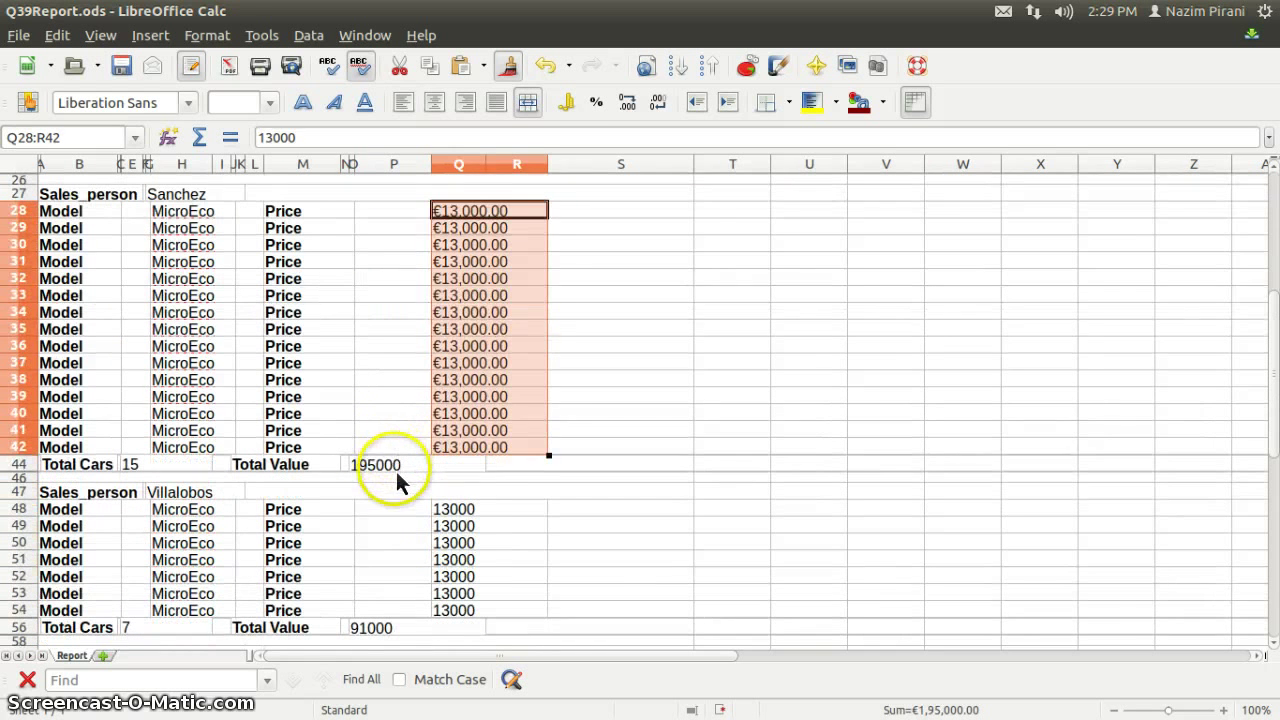
{"action": "left_click", "coordinate": [400, 466]}
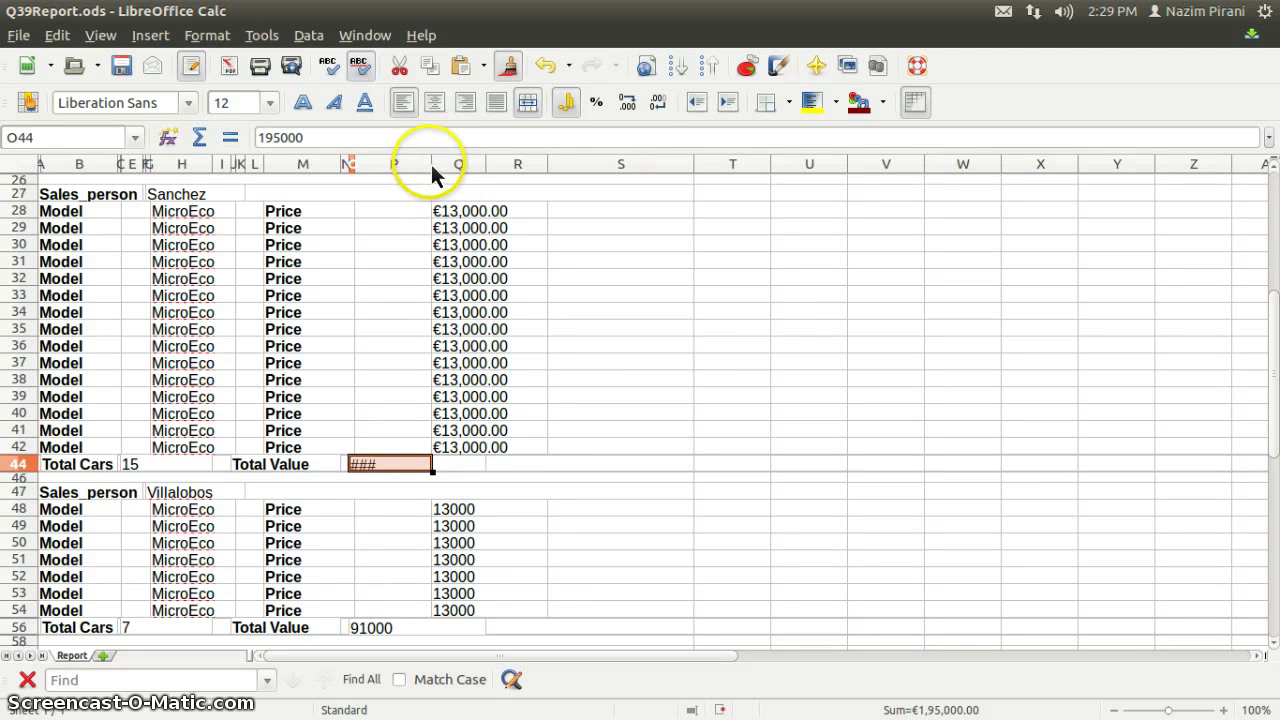
{"action": "left_click_drag", "start_coordinate": [434, 166], "coordinate": [455, 169]}
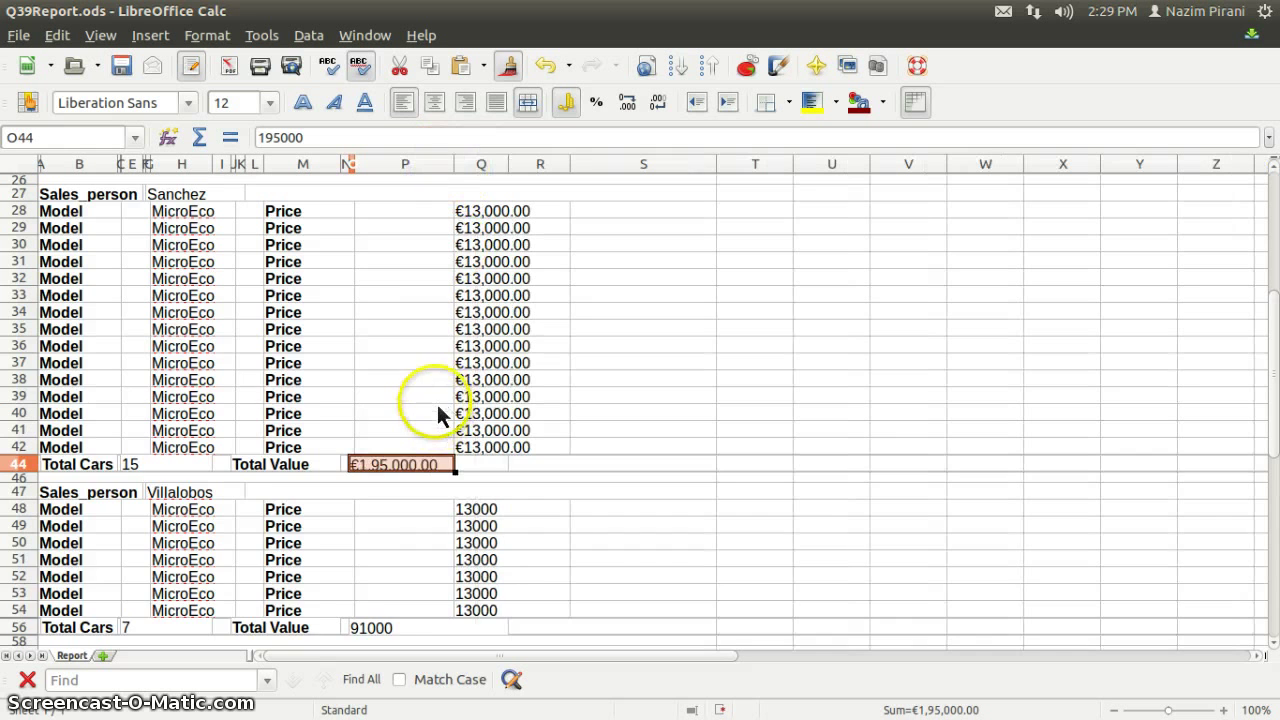
- Paint the euro format onto prices Q48 to Q54 and total O56, and save the report
{"action": "scroll", "coordinate": [440, 412], "scroll_direction": "down", "scroll_amount": 2}
{"action": "mouse_move", "coordinate": [510, 447]}
{"action": "left_mouse_down"}
{"action": "mouse_move", "coordinate": [514, 514]}
{"action": "mouse_move", "coordinate": [497, 478]}
{"action": "mouse_move", "coordinate": [487, 498]}
{"action": "mouse_move", "coordinate": [494, 549]}
{"action": "left_mouse_up"}
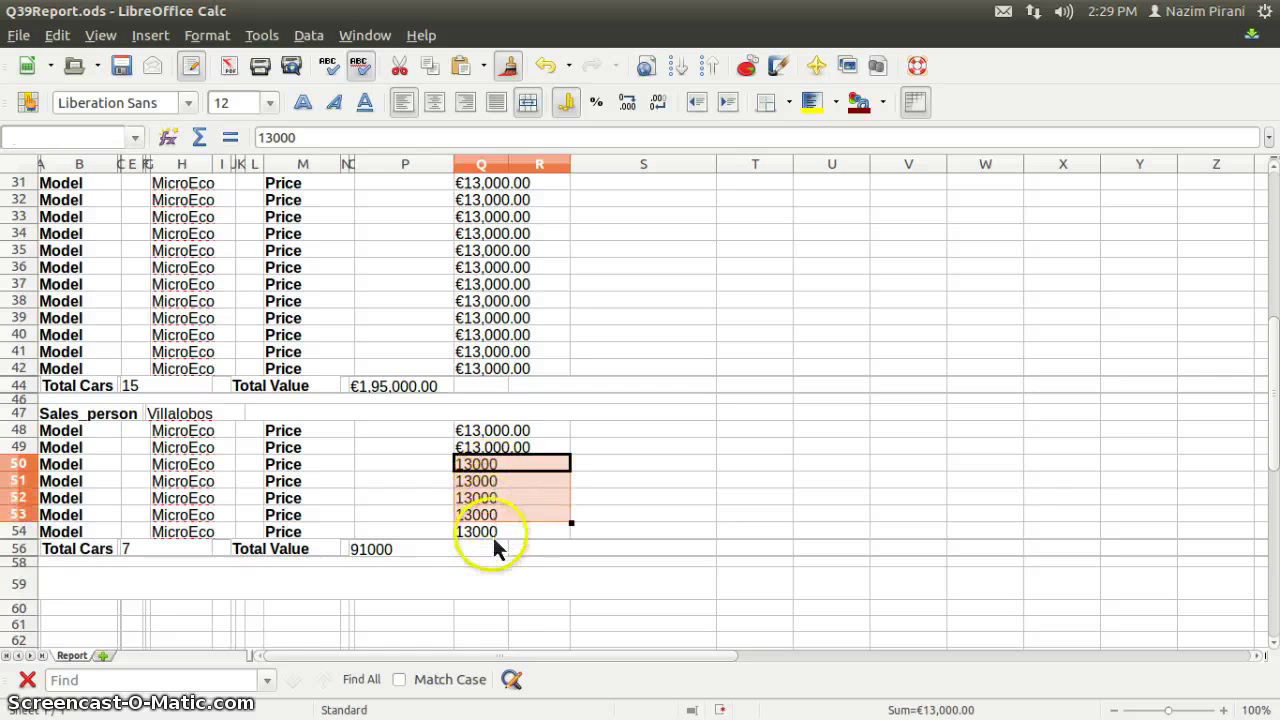
{"action": "left_click", "coordinate": [415, 553]}
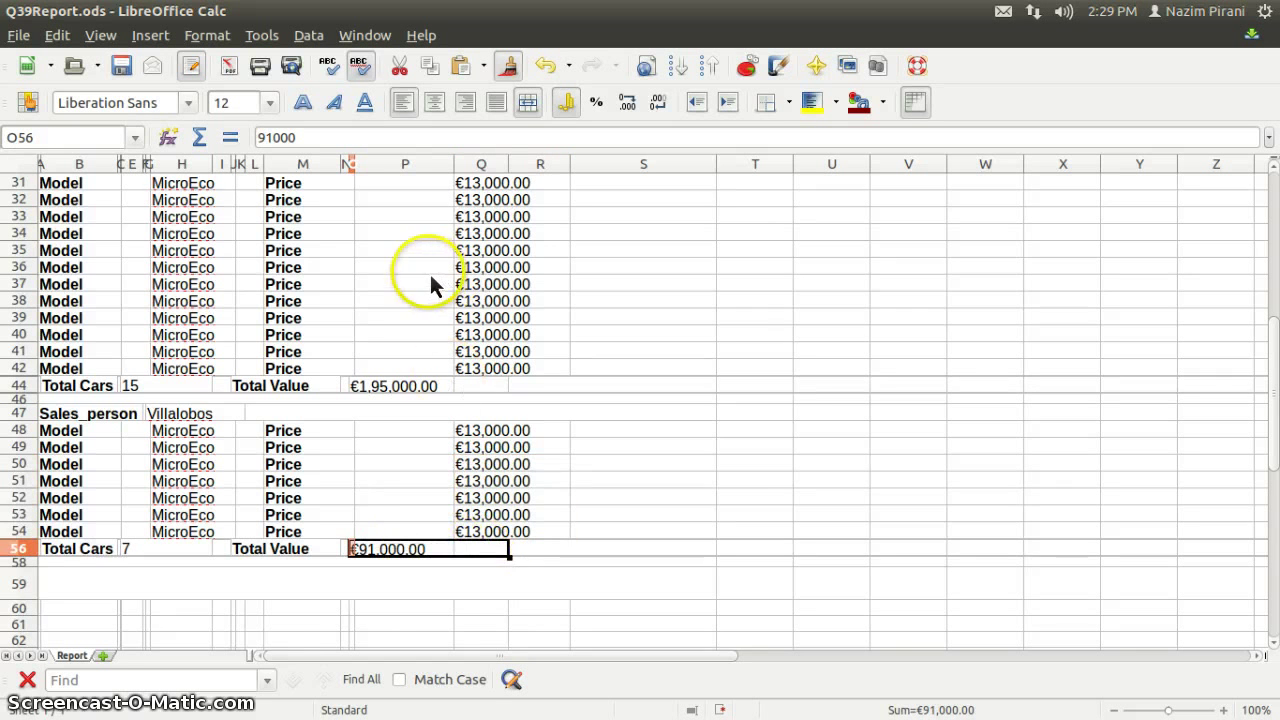
{"action": "scroll", "coordinate": [433, 284], "scroll_direction": "up", "scroll_amount": 10}
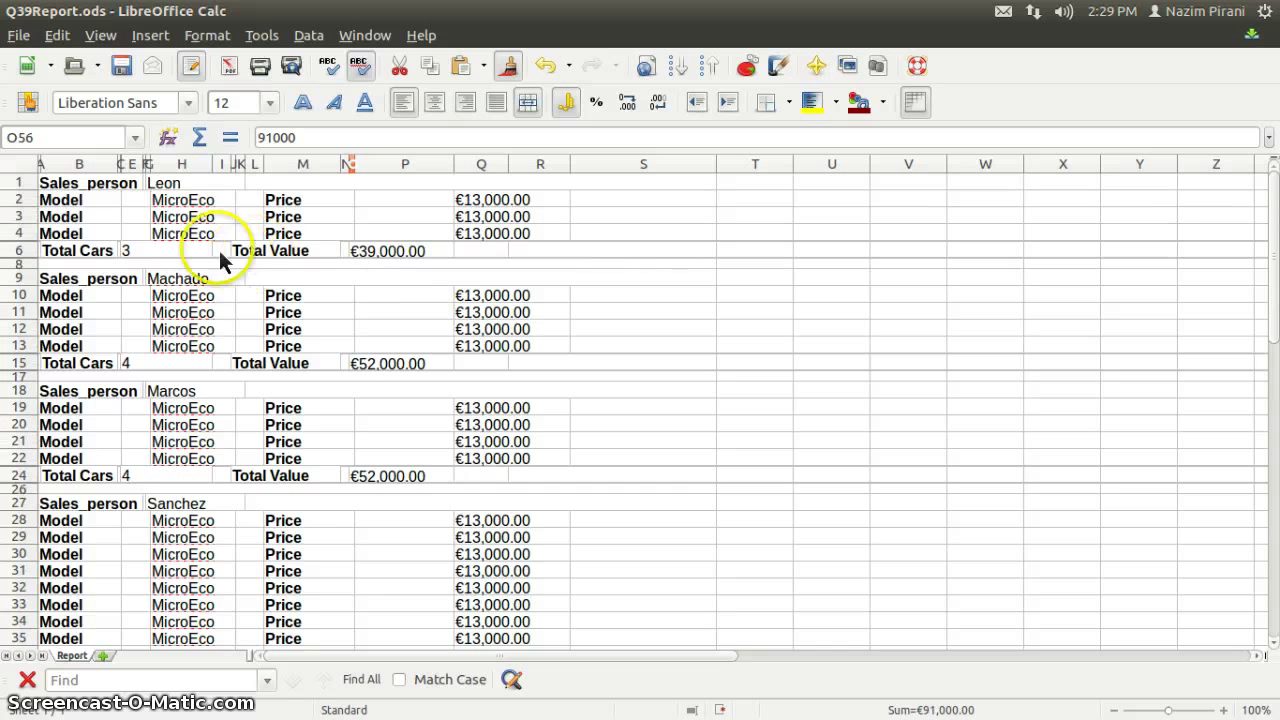
{"action": "left_click", "coordinate": [121, 66]}
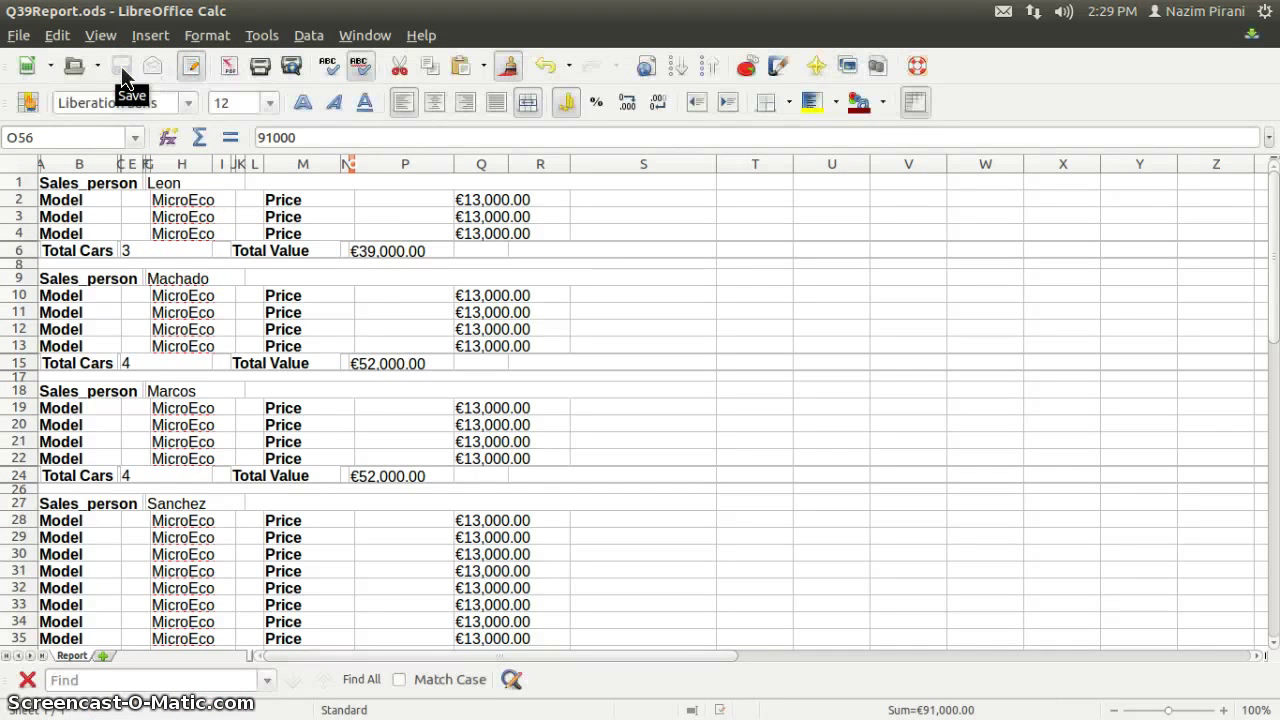
- Select the entire sheet and set all row heights to the default 0.45 cm
{"action": "left_click", "coordinate": [24, 168]}
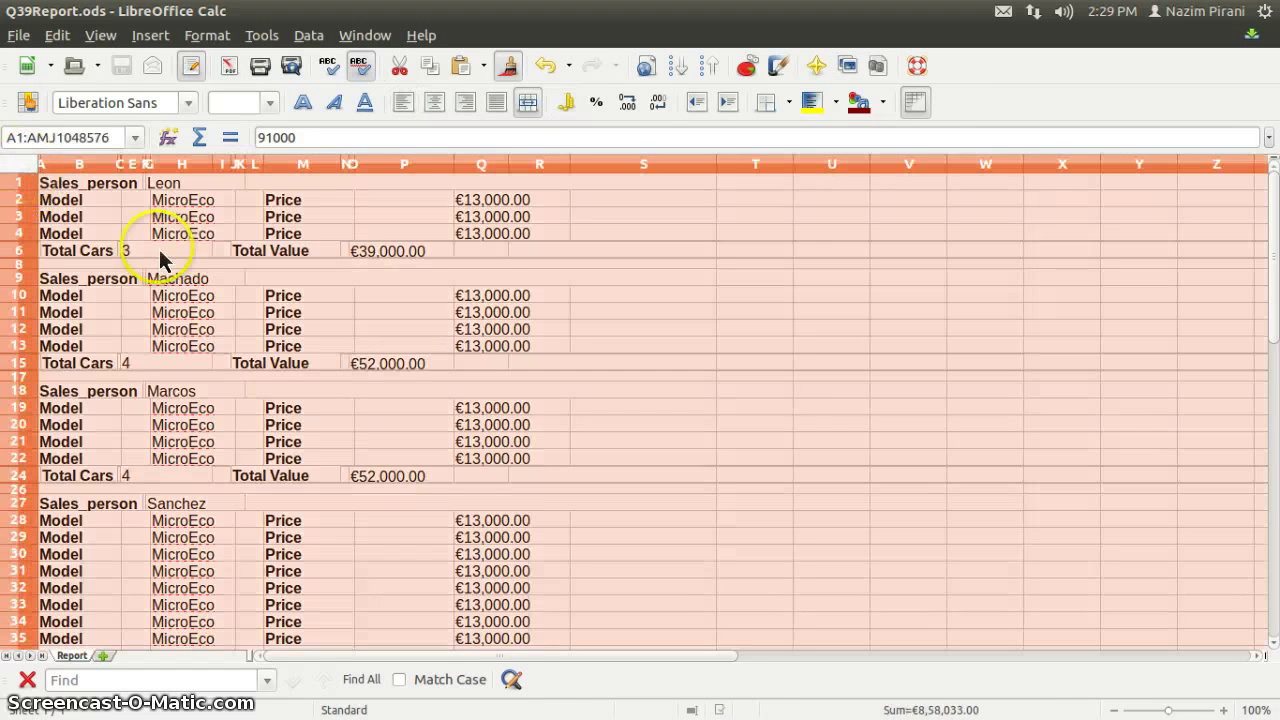
{"action": "left_click", "coordinate": [208, 36]}
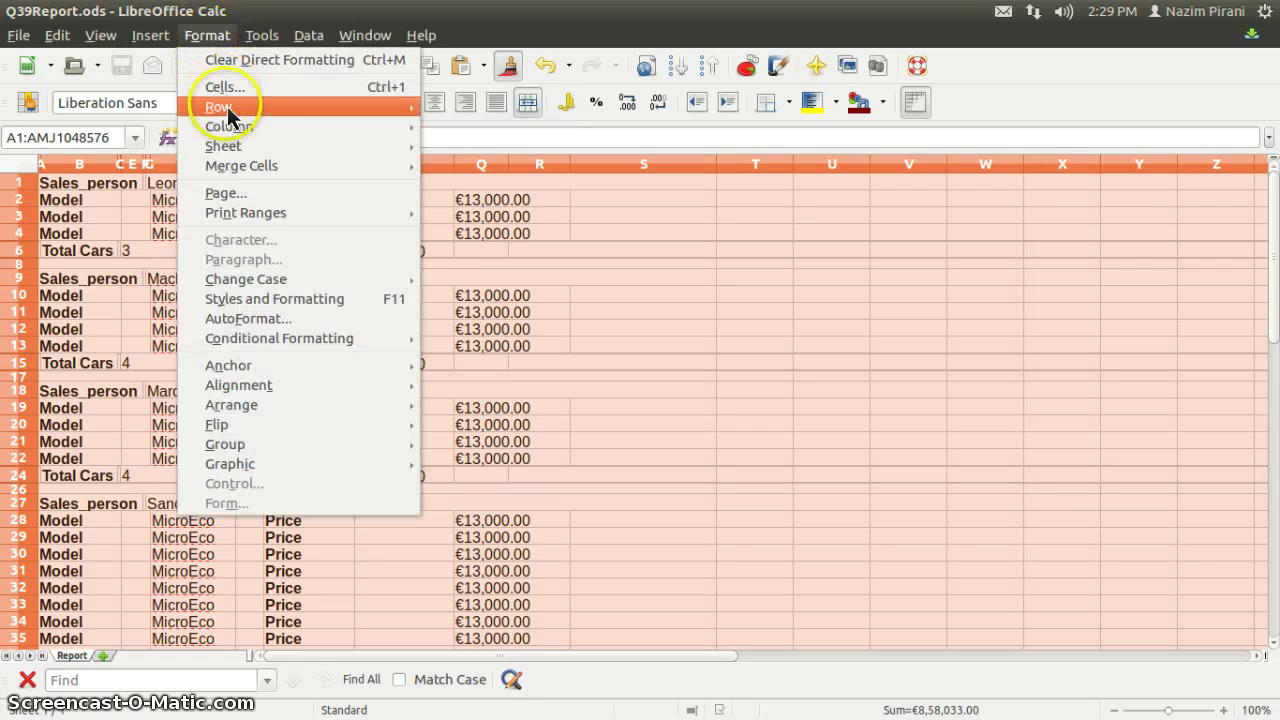
{"action": "mouse_move", "coordinate": [297, 107]}
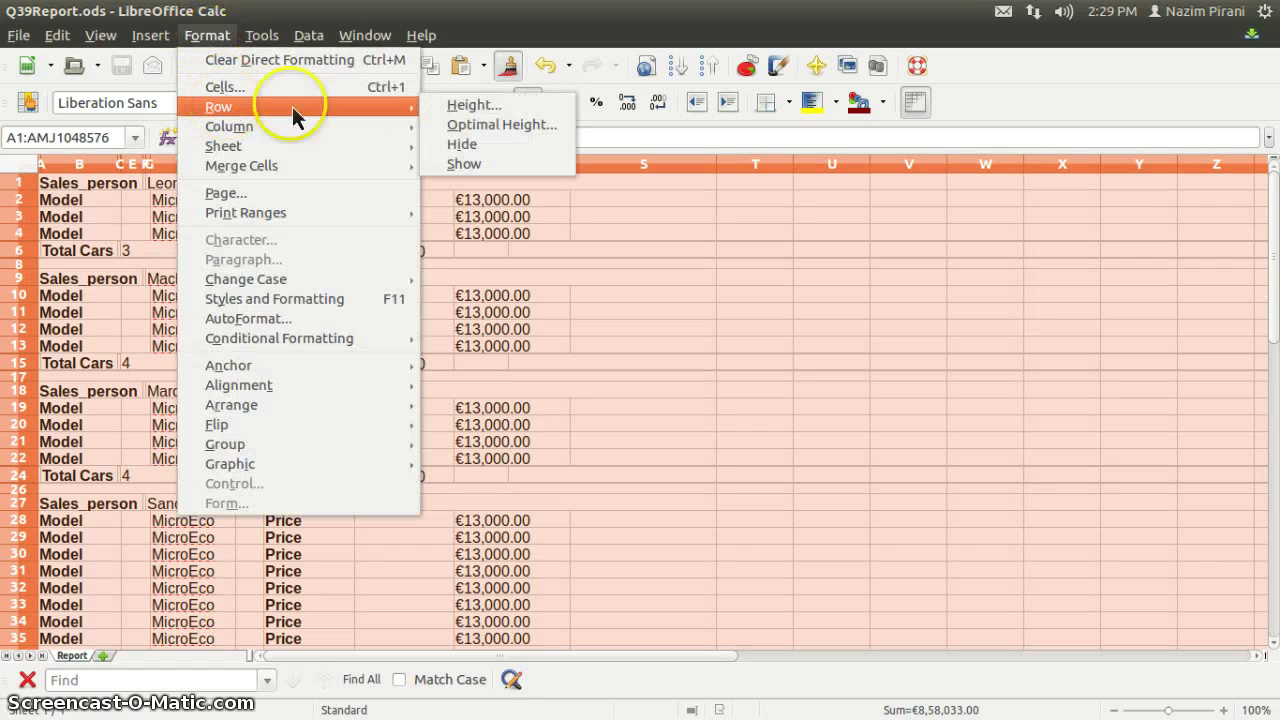
{"action": "left_click", "coordinate": [470, 110]}
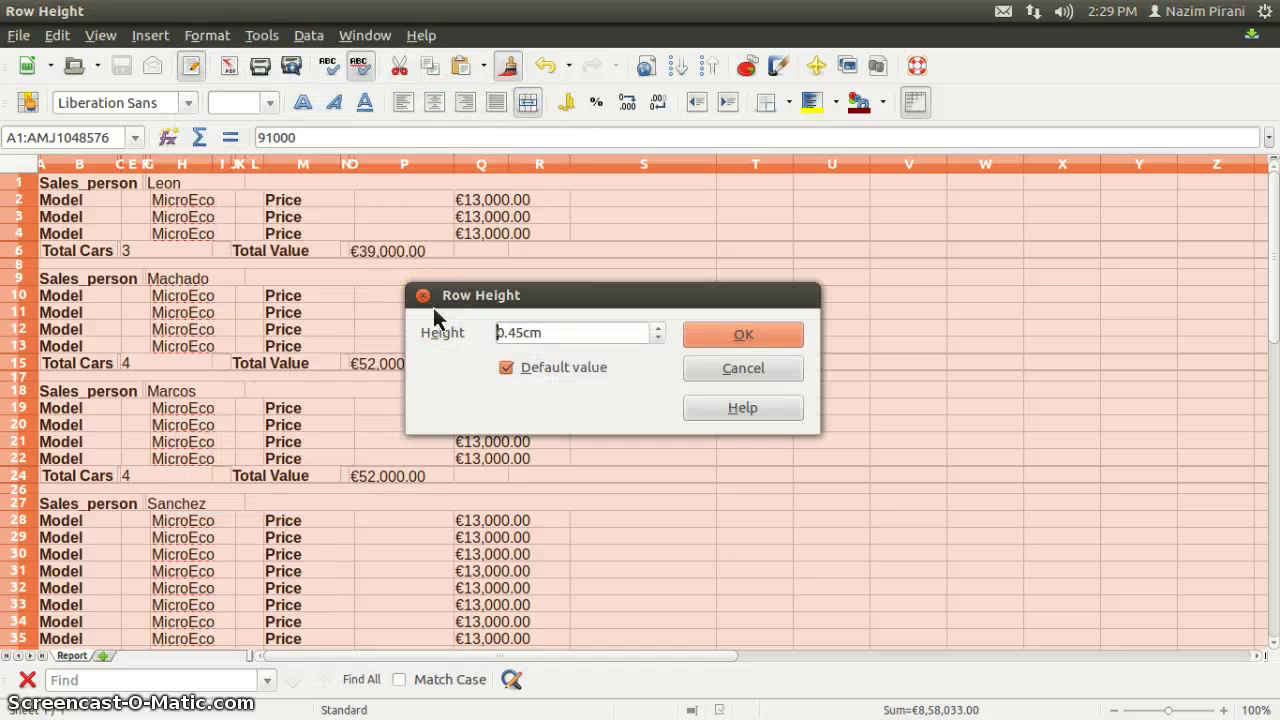
{"action": "key", "text": "Return"}
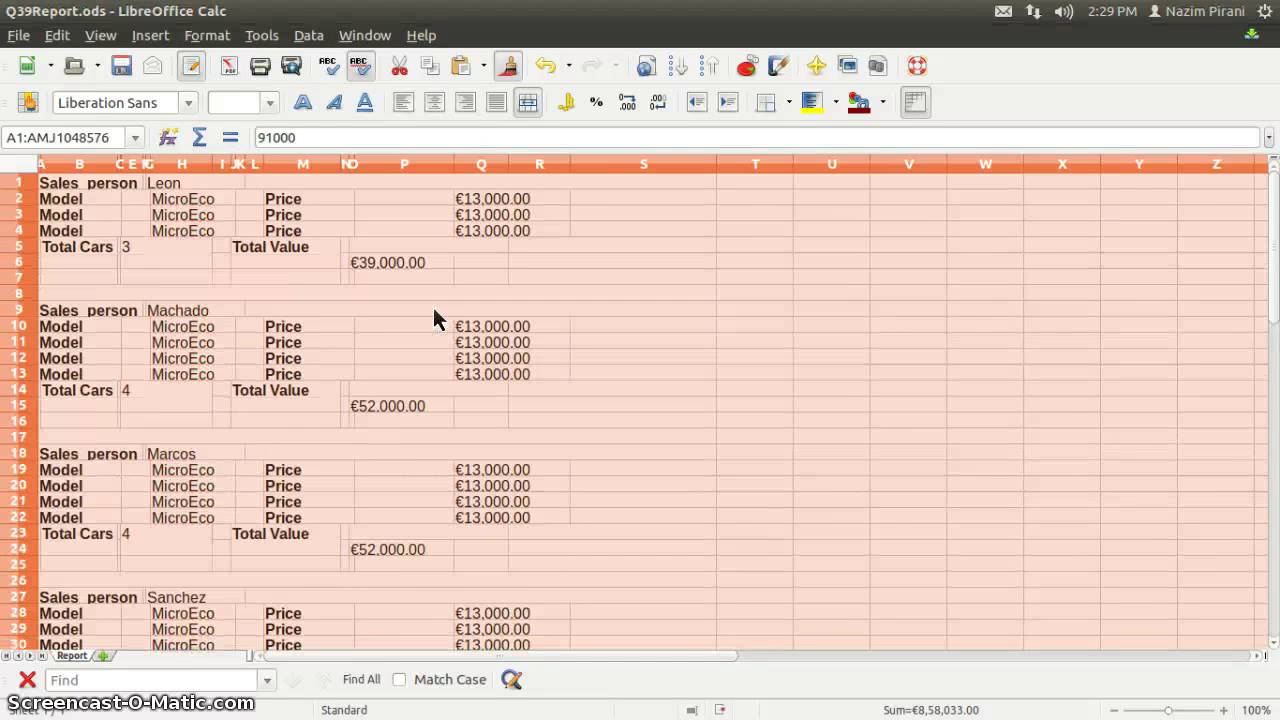
- Apply optimal row height to all rows of the selected sheet
{"action": "left_click", "coordinate": [203, 36]}
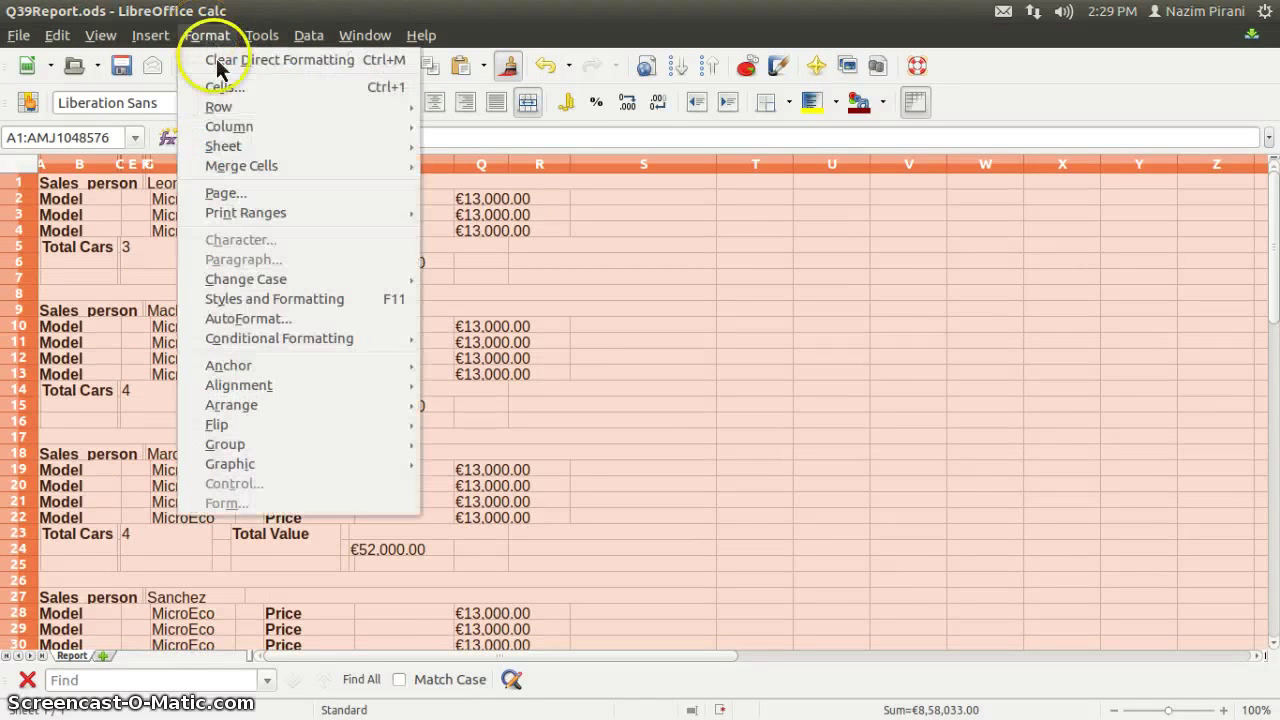
{"action": "mouse_move", "coordinate": [343, 110]}
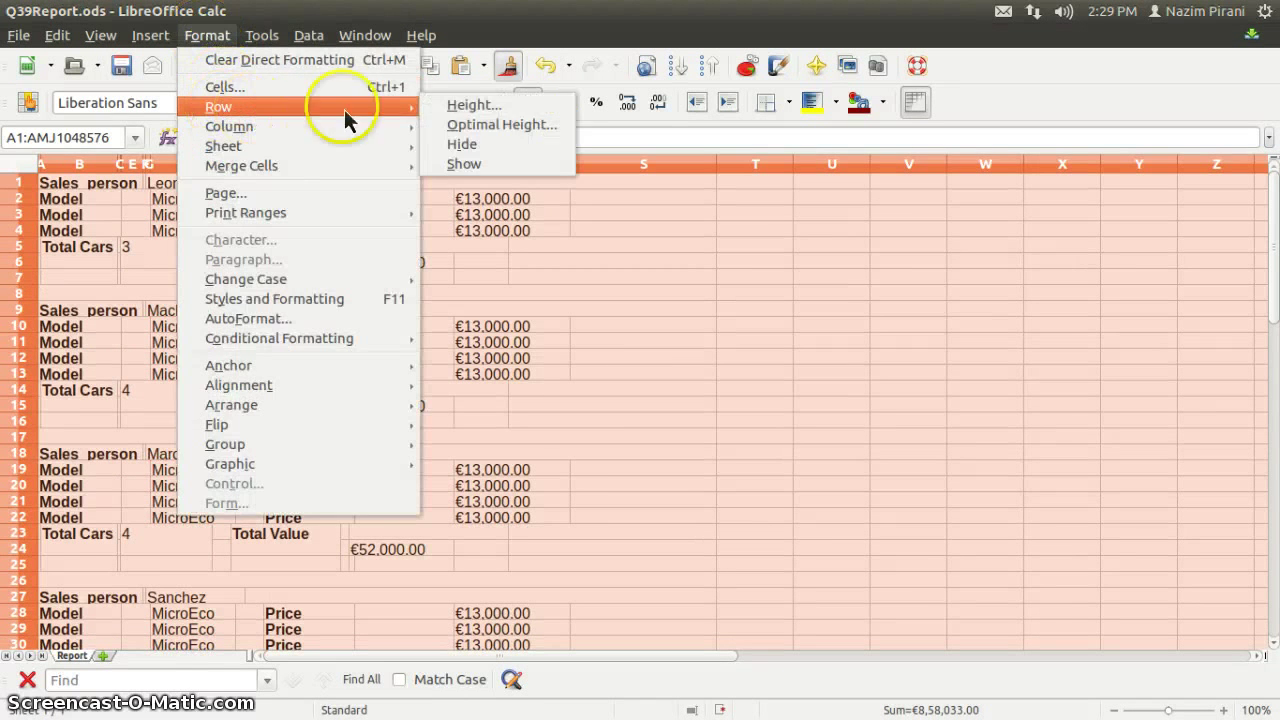
{"action": "left_click", "coordinate": [480, 124]}
{"action": "key", "text": "Return"}
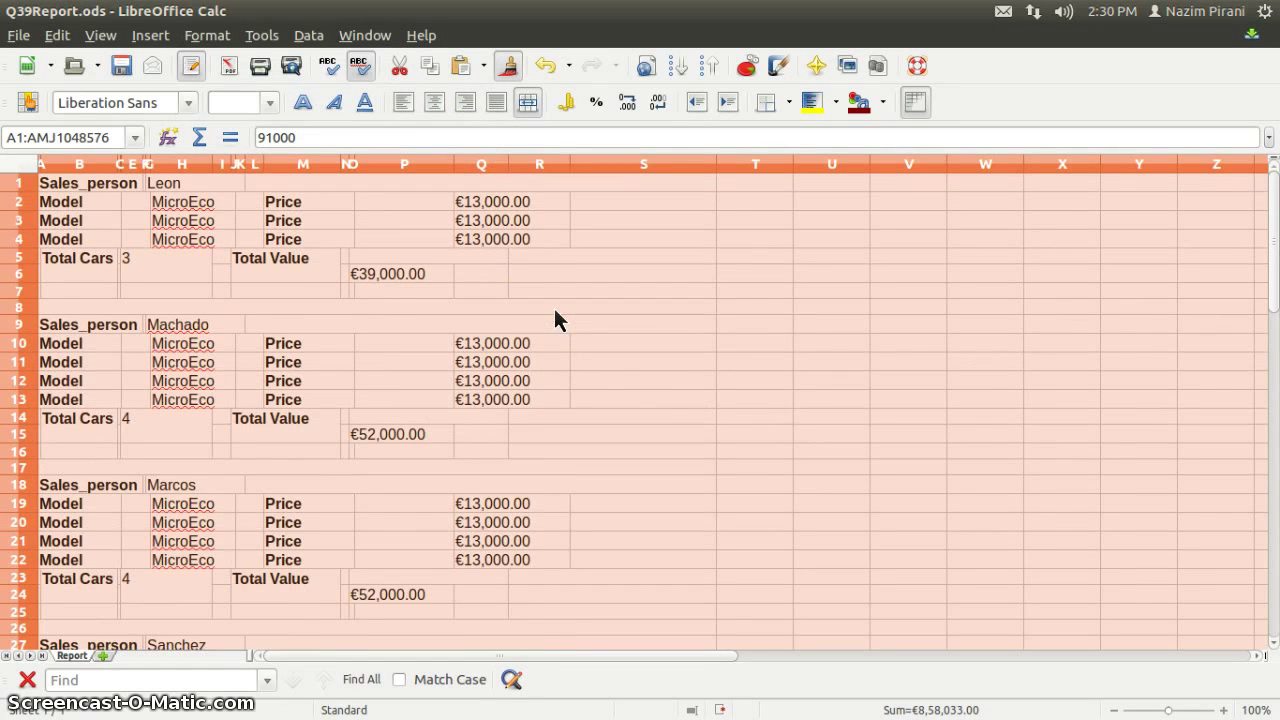
- Save the report, and apply borders around and between all cells in A1:Q56
{"action": "left_click", "coordinate": [121, 65]}
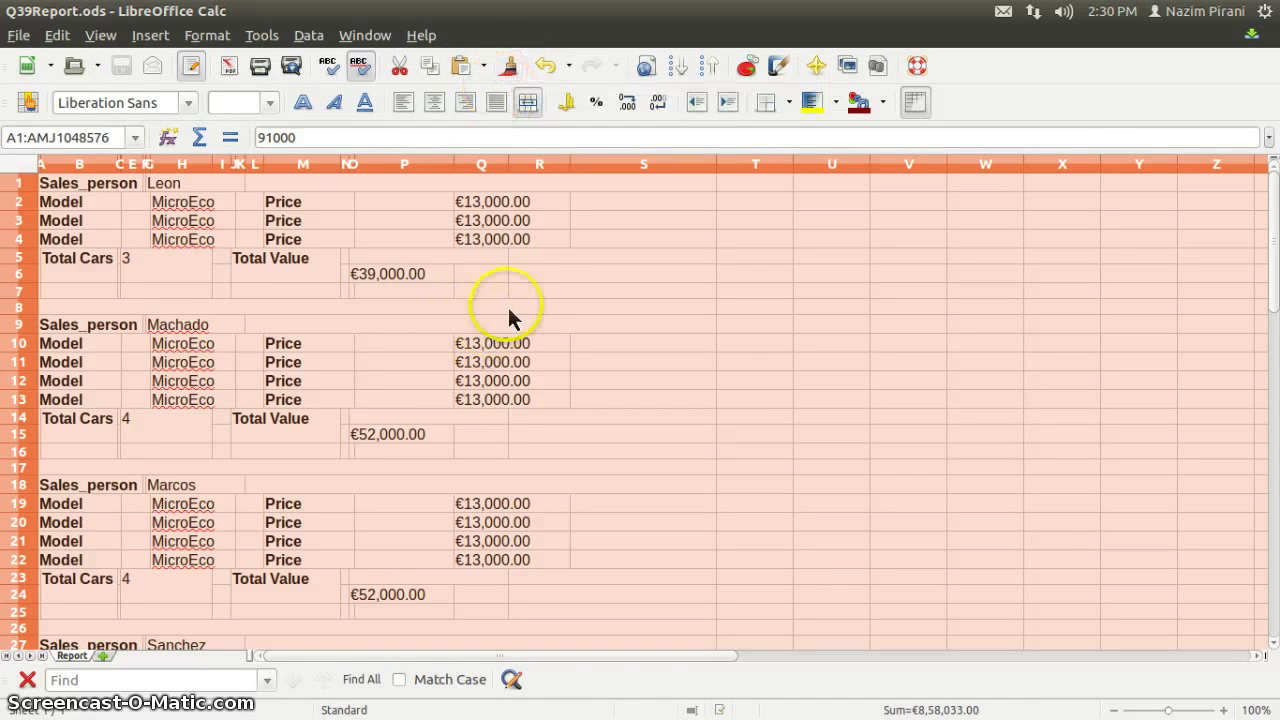
{"action": "left_click", "coordinate": [408, 341]}
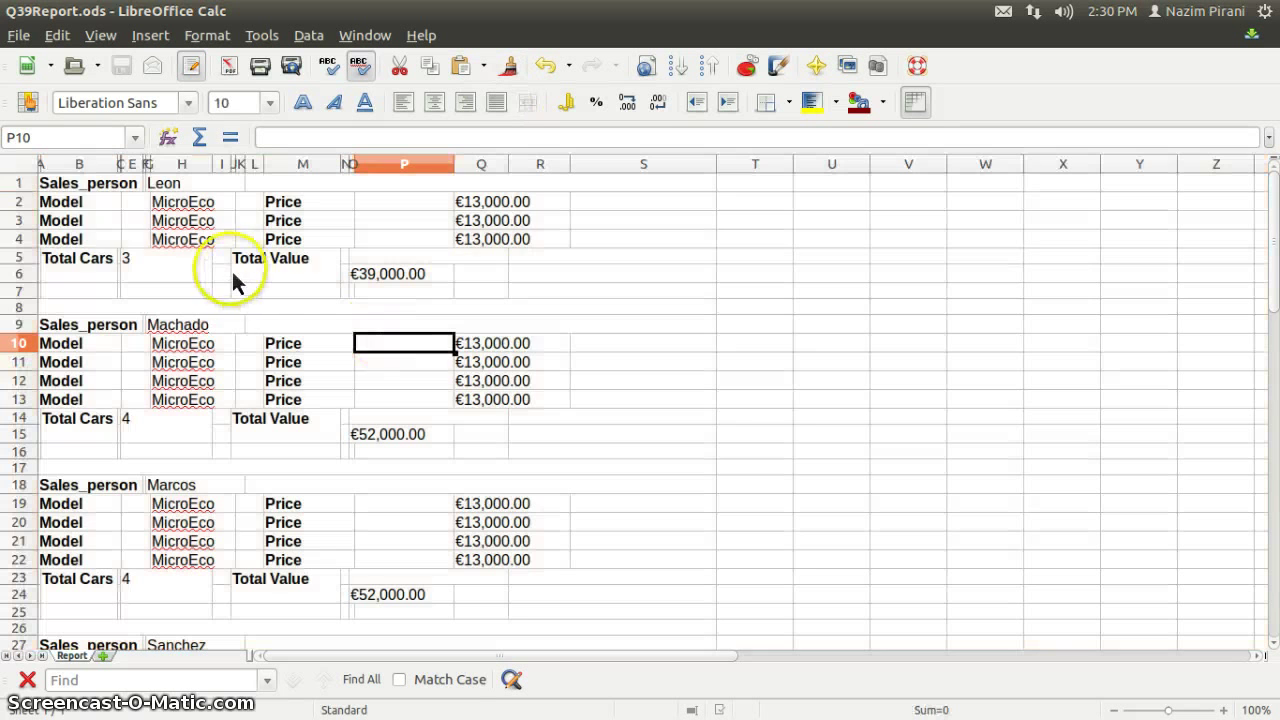
{"action": "left_click_drag", "start_coordinate": [57, 192], "coordinate": [503, 475]}
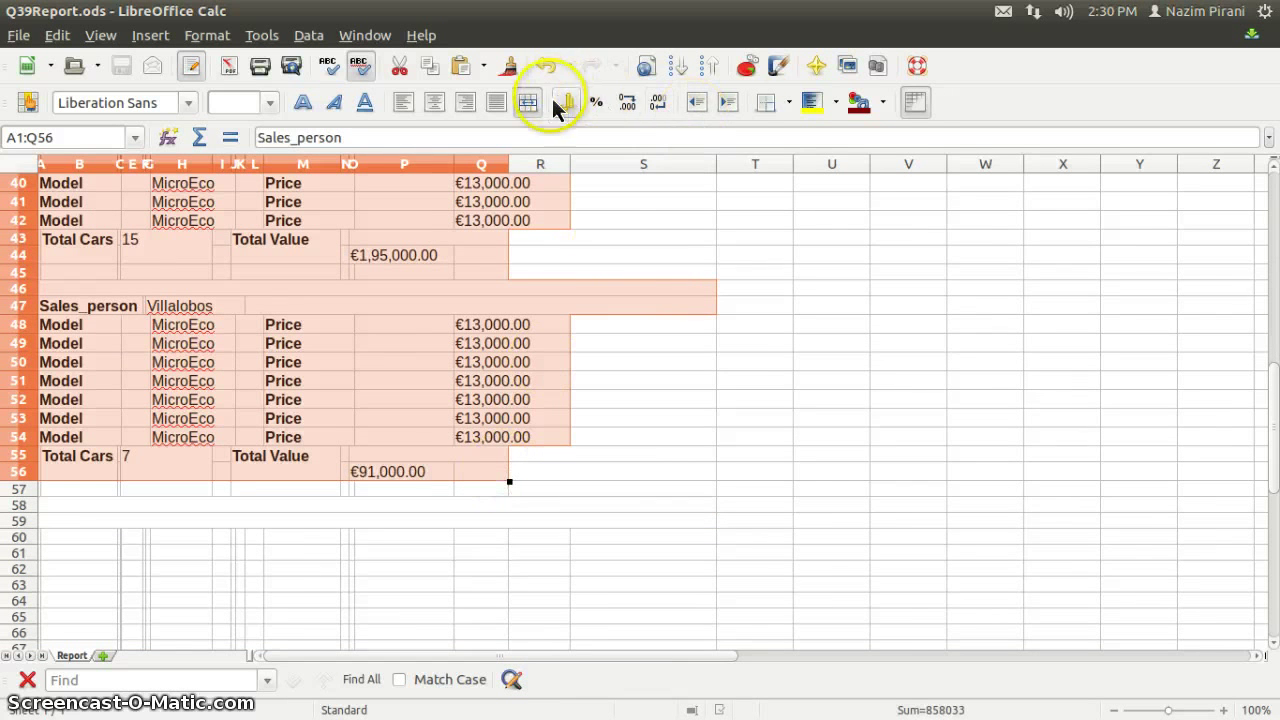
{"action": "left_click", "coordinate": [769, 106]}
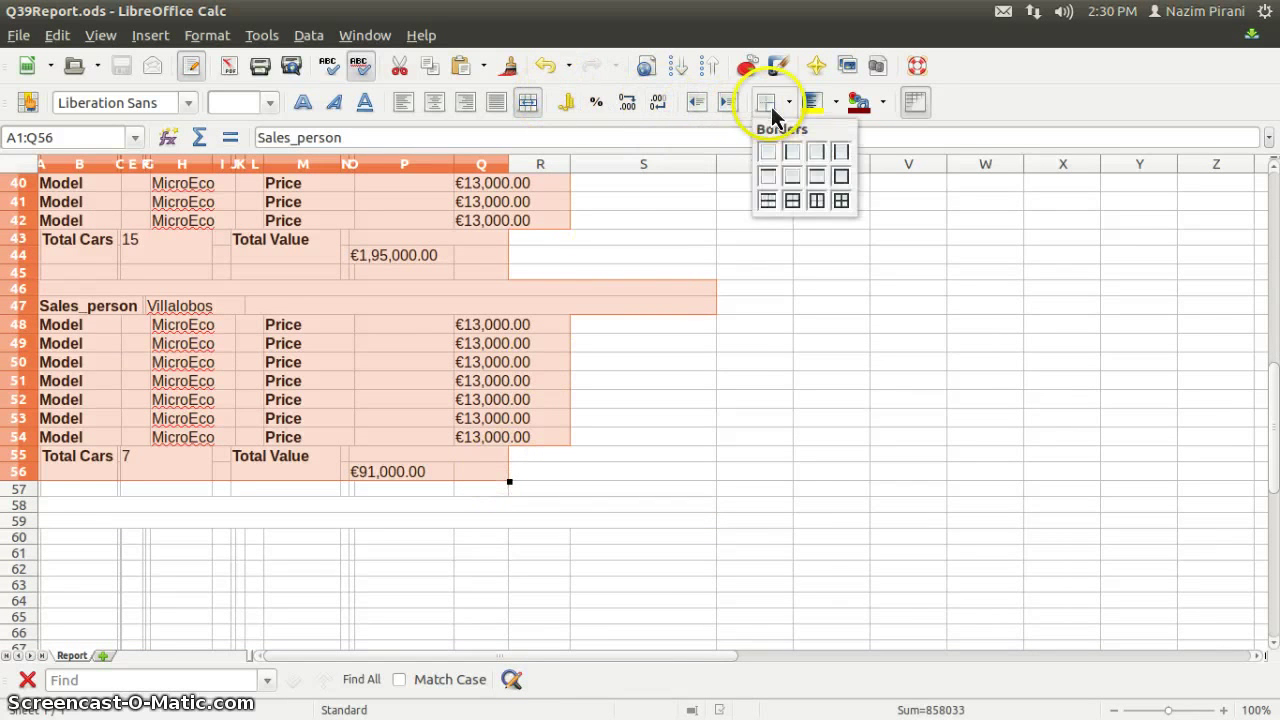
{"action": "left_click", "coordinate": [841, 201]}
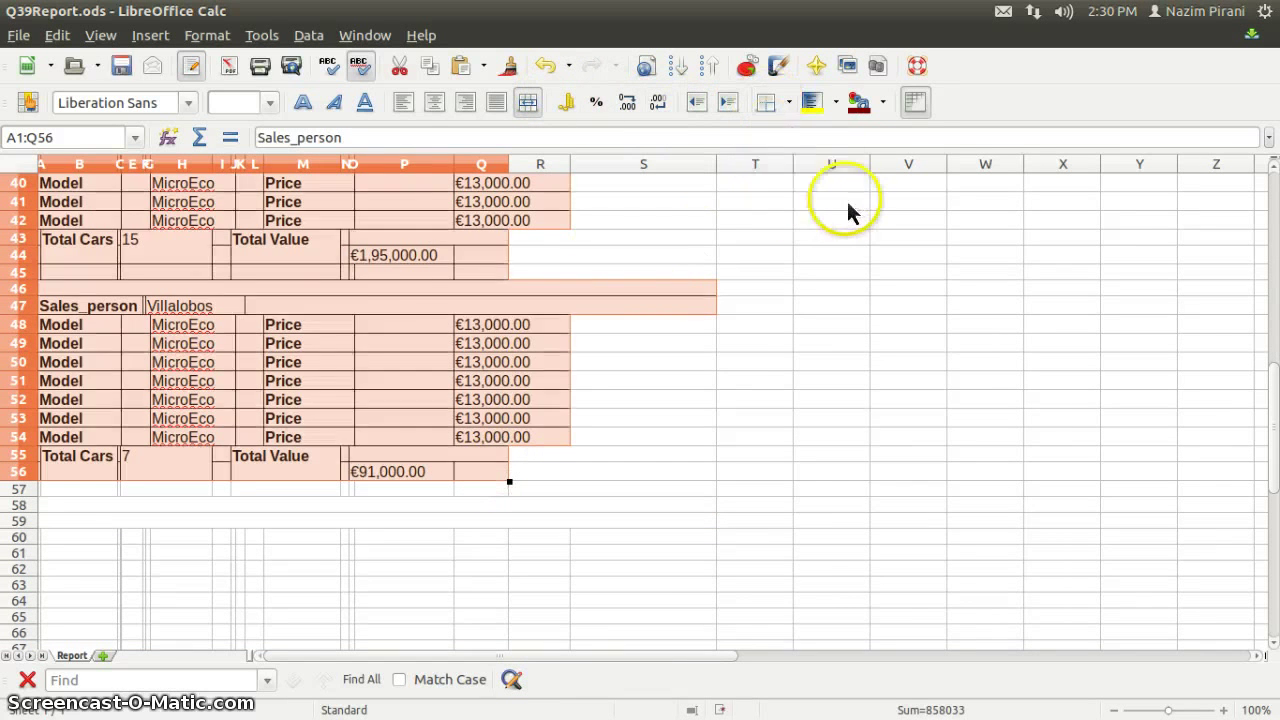
{"action": "left_click", "coordinate": [314, 508]}
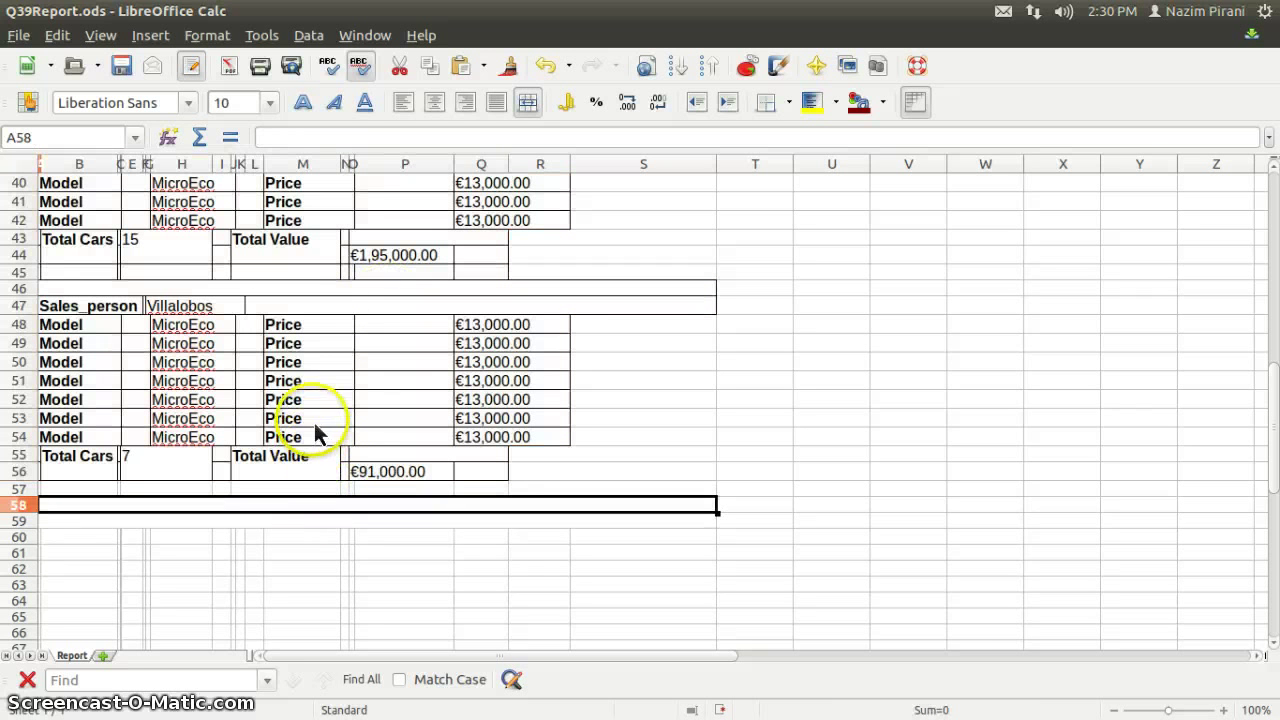
- Delete the surplus blank rows 45, 25 and 16 between the salesperson blocks
{"action": "right_click", "coordinate": [20, 273]}
{"action": "left_click", "coordinate": [100, 375]}
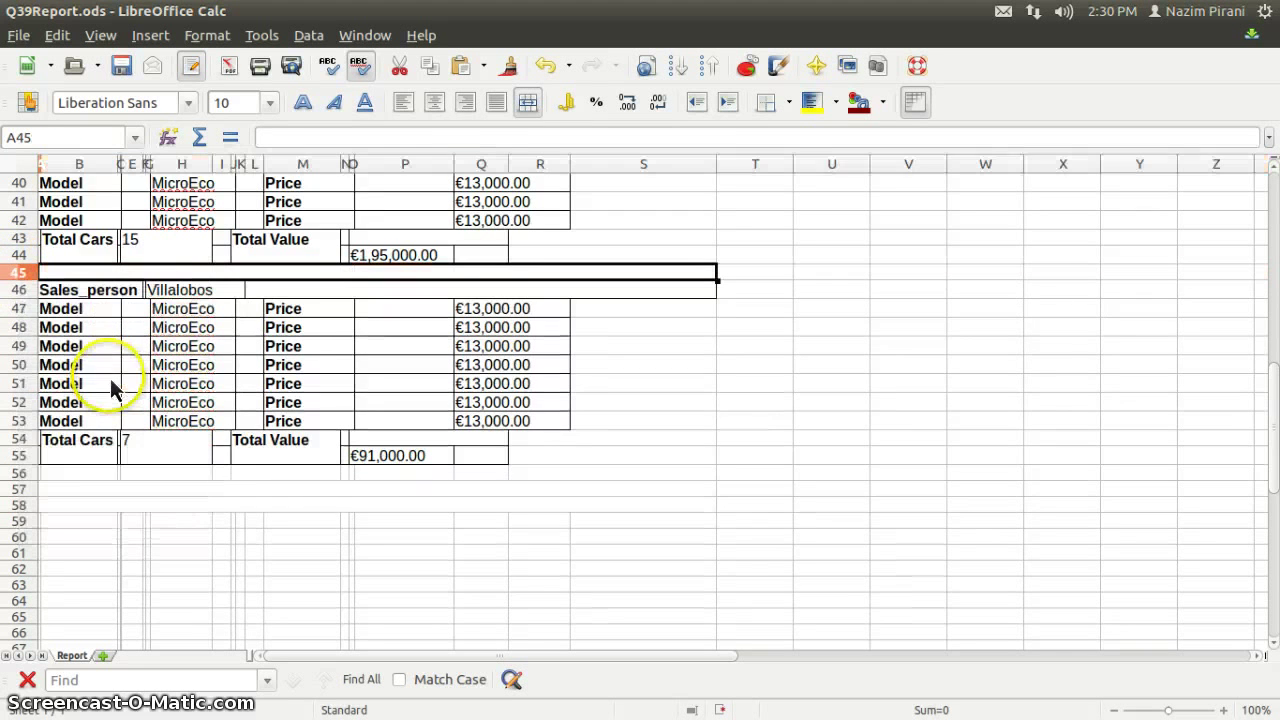
{"action": "scroll", "coordinate": [200, 370], "scroll_direction": "up", "scroll_amount": 6}
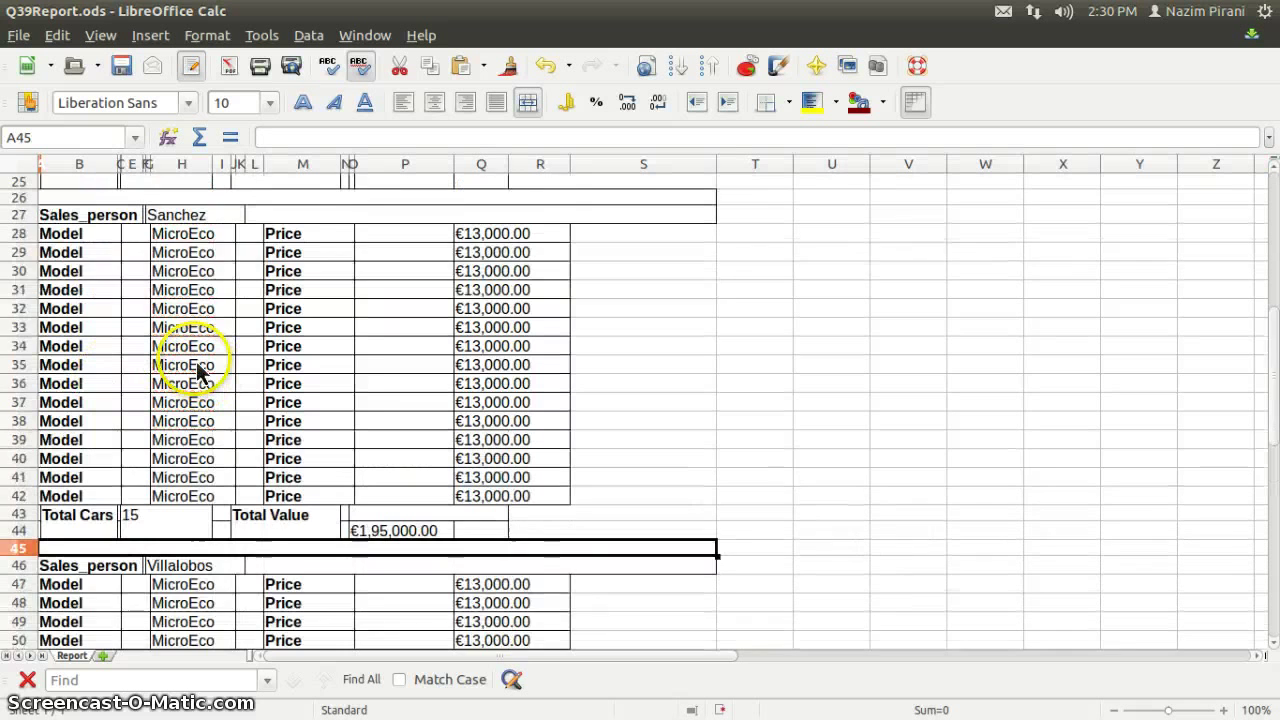
{"action": "scroll", "coordinate": [124, 290], "scroll_direction": "up", "scroll_amount": 2}
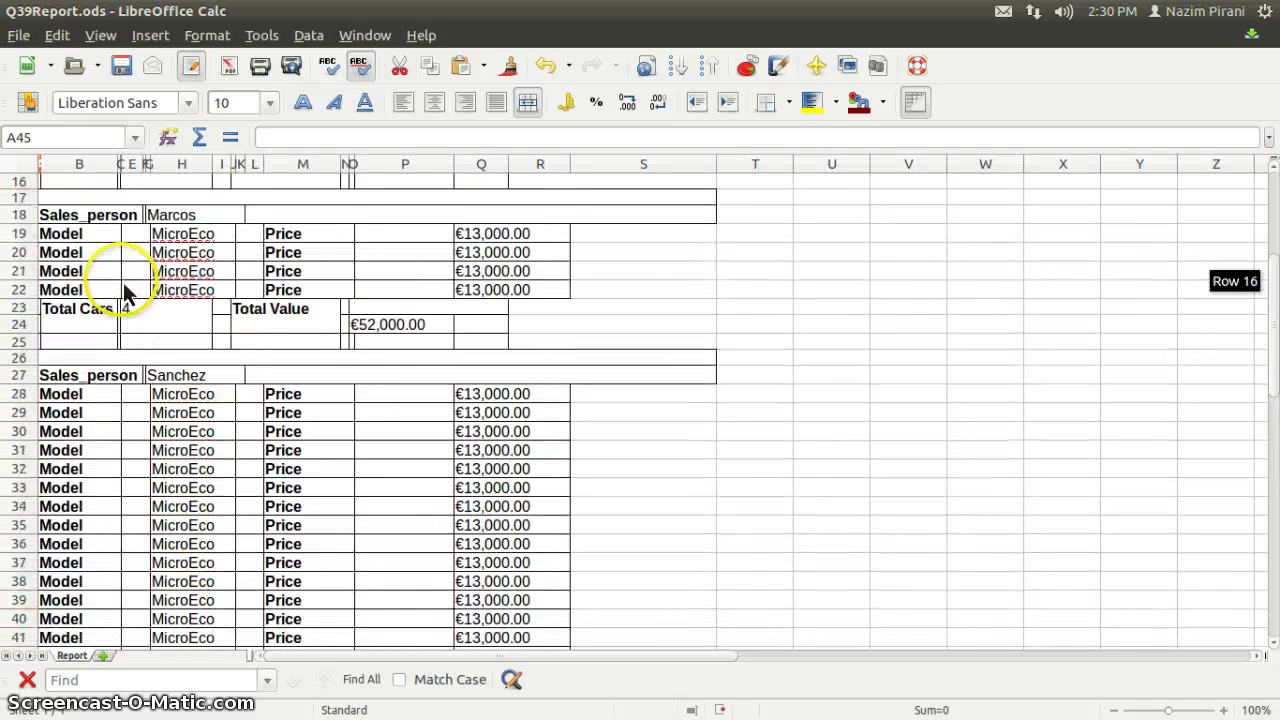
{"action": "right_click", "coordinate": [19, 342]}
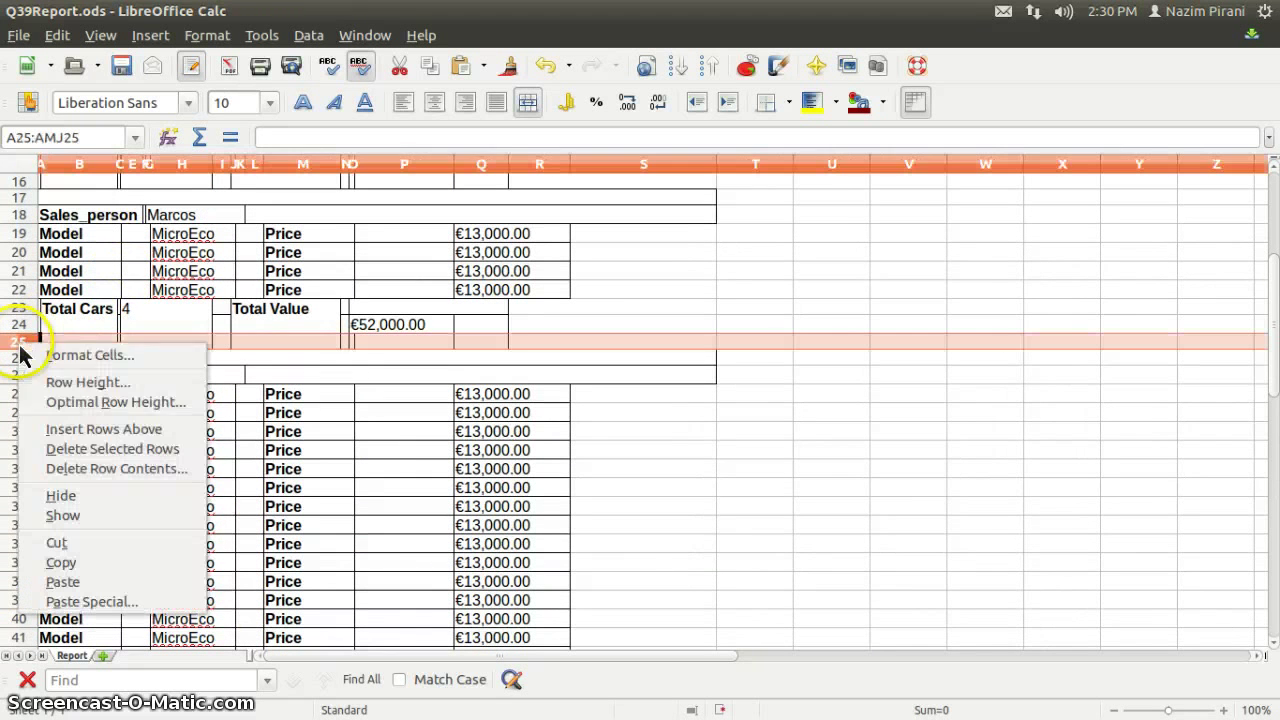
{"action": "left_click", "coordinate": [92, 452]}
{"action": "scroll", "coordinate": [130, 365], "scroll_direction": "up", "scroll_amount": 4}
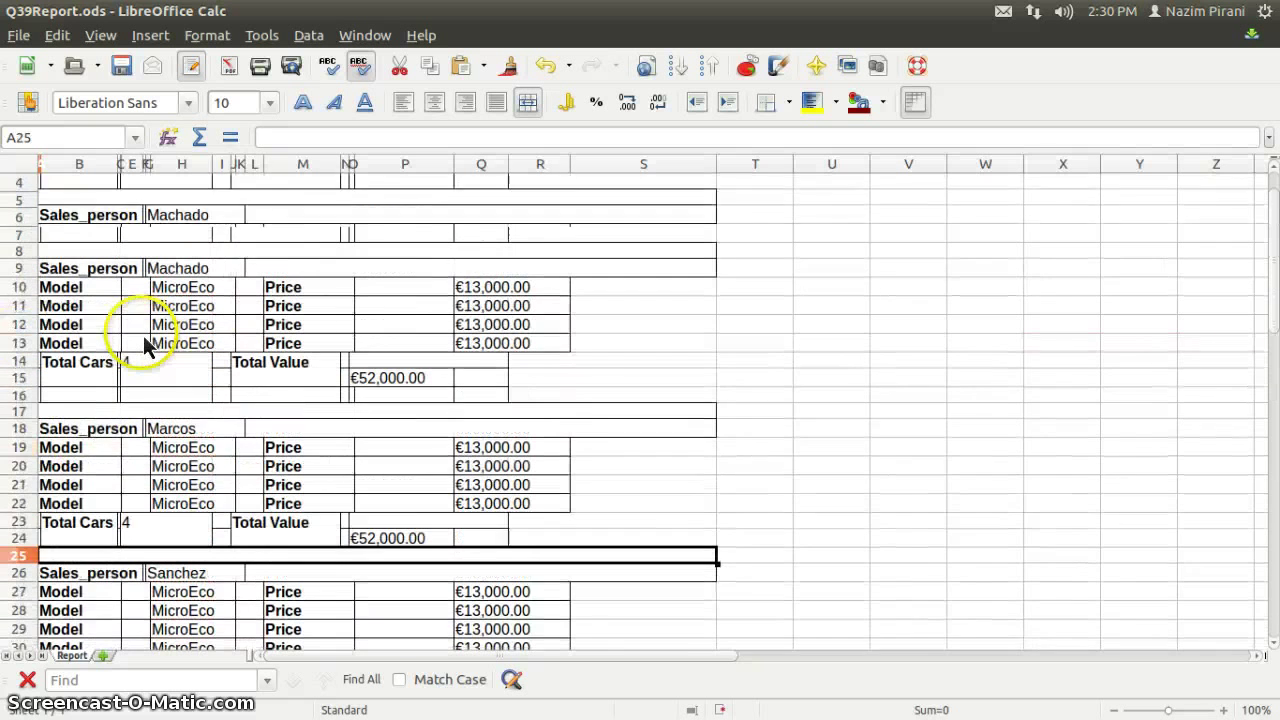
{"action": "right_click", "coordinate": [19, 395]}
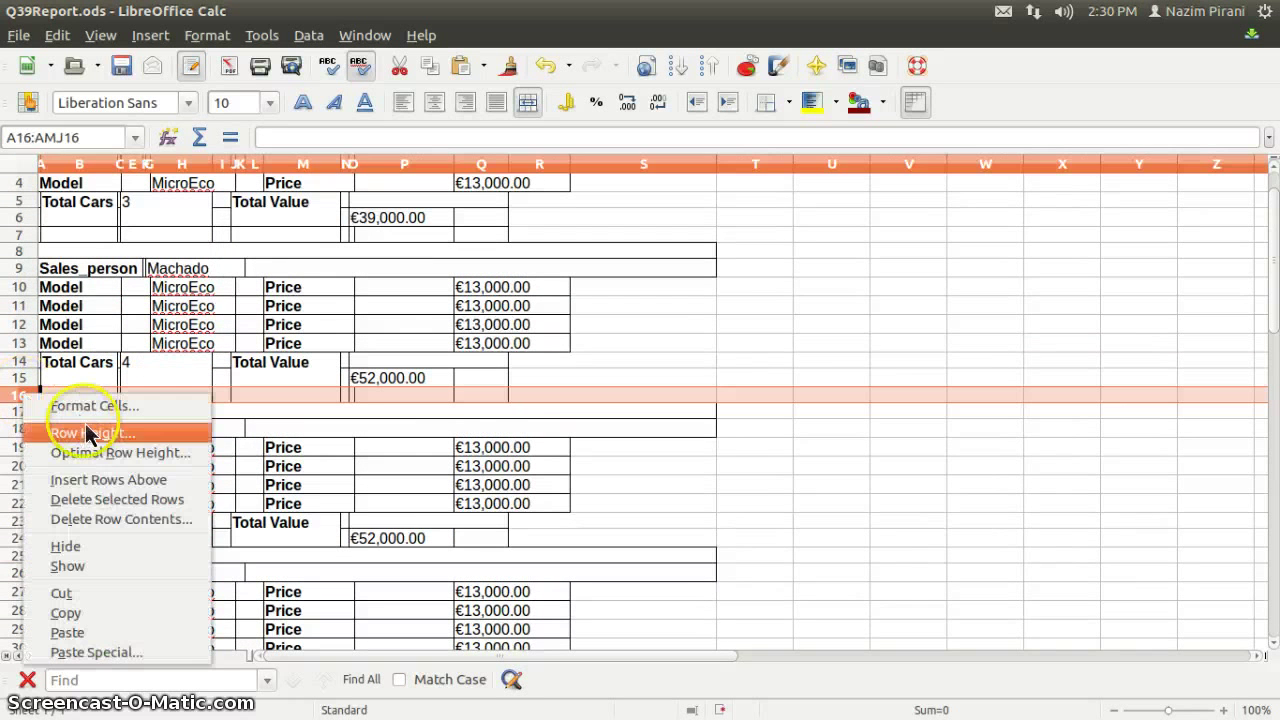
{"action": "left_click", "coordinate": [97, 500]}
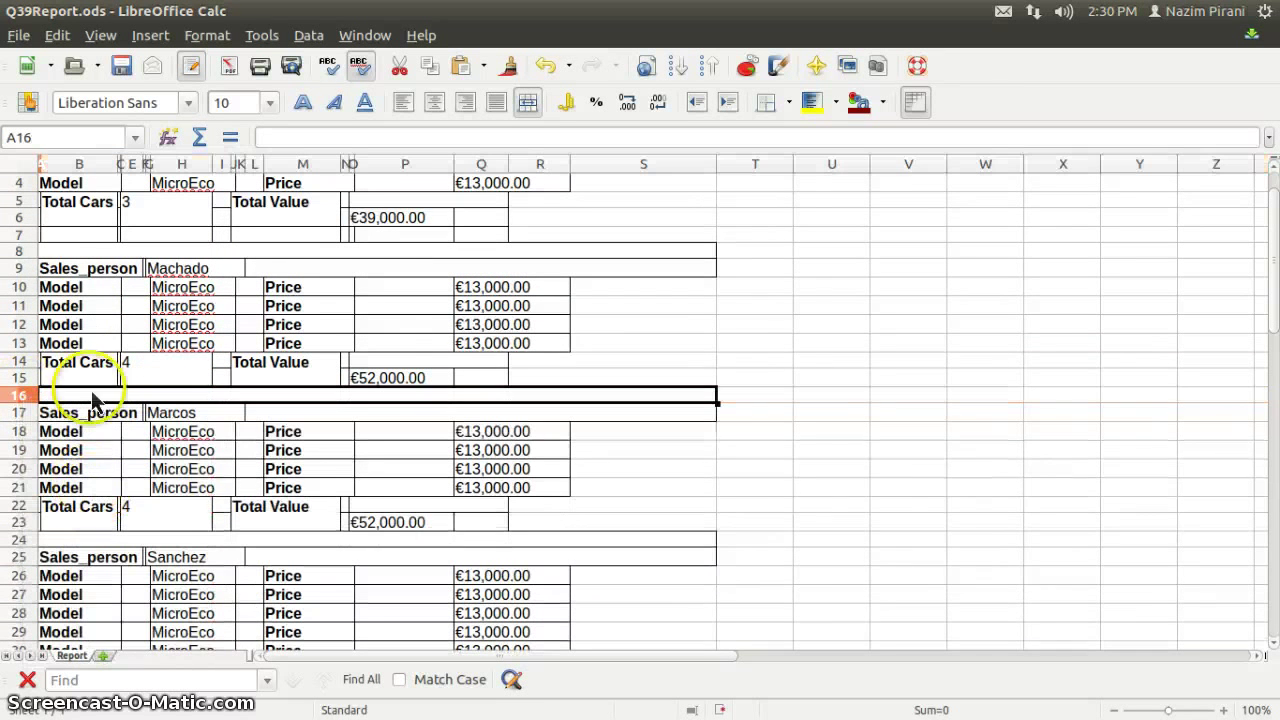
{"action": "right_click", "coordinate": [24, 237]}
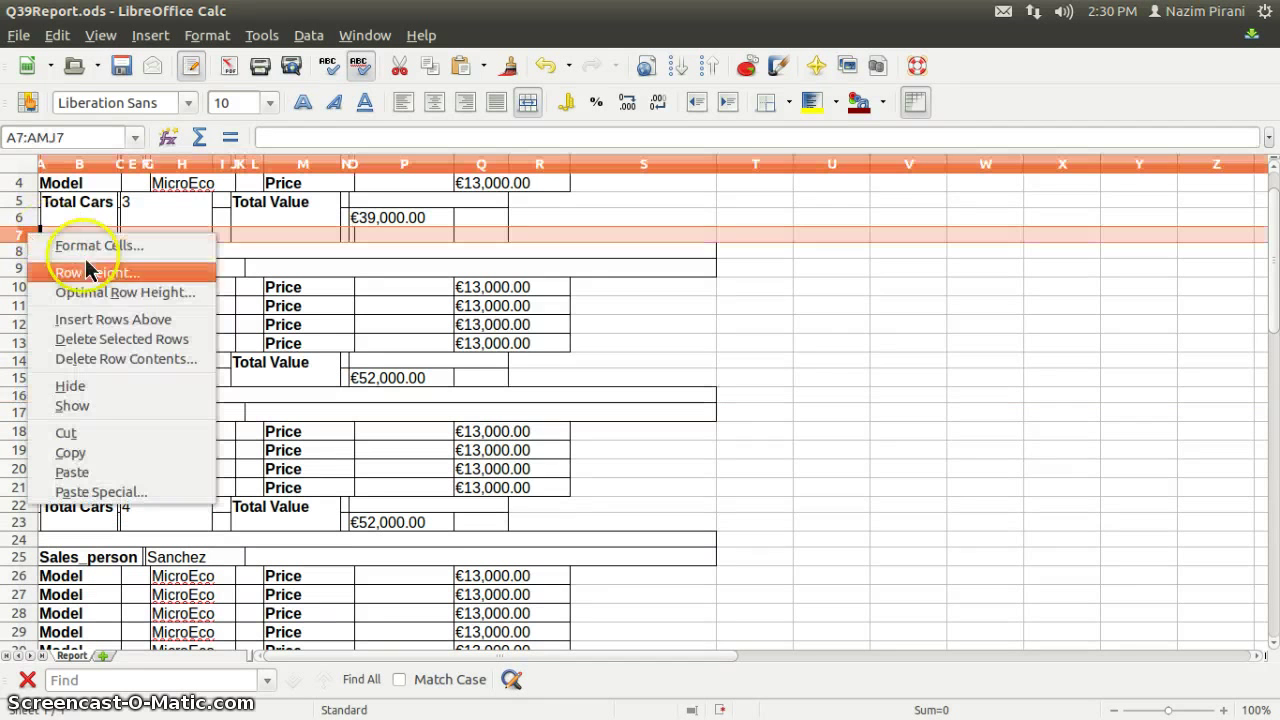
{"action": "left_click", "coordinate": [94, 366]}
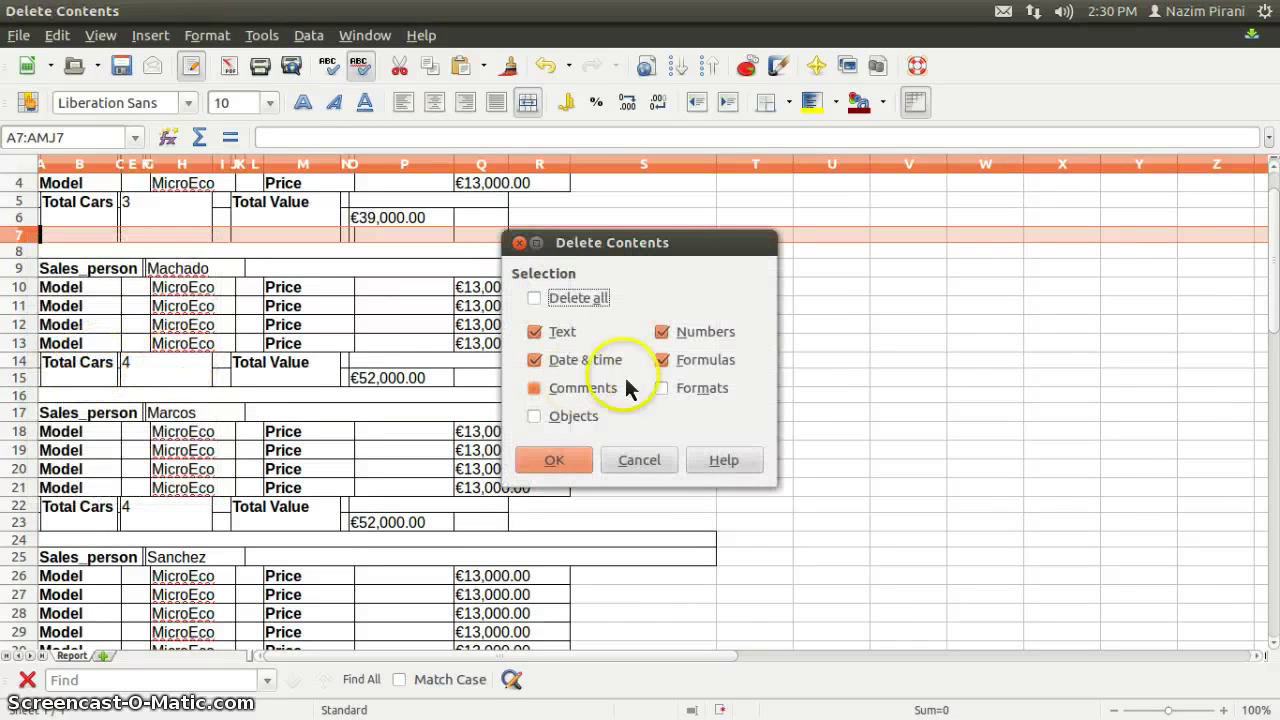
{"action": "left_click", "coordinate": [637, 462]}
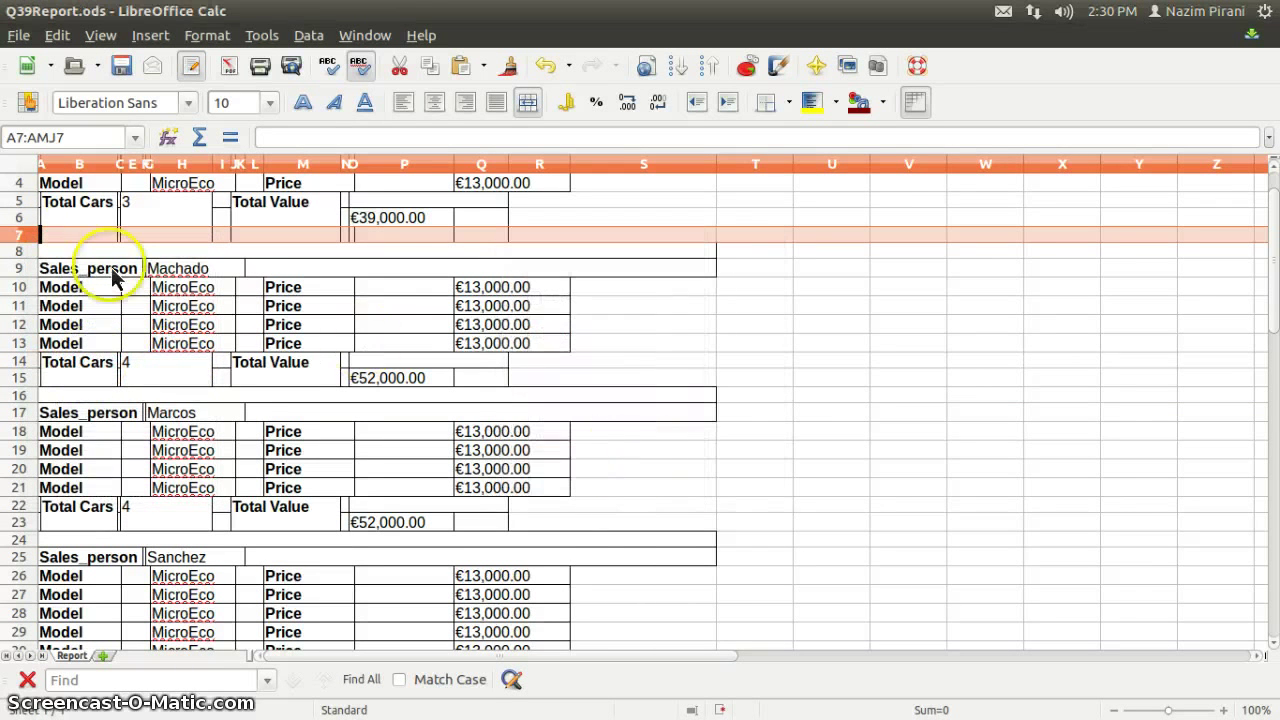
- Delete the surplus blank row 7 below the first salesperson's totals, and save the report
{"action": "right_click", "coordinate": [19, 236]}
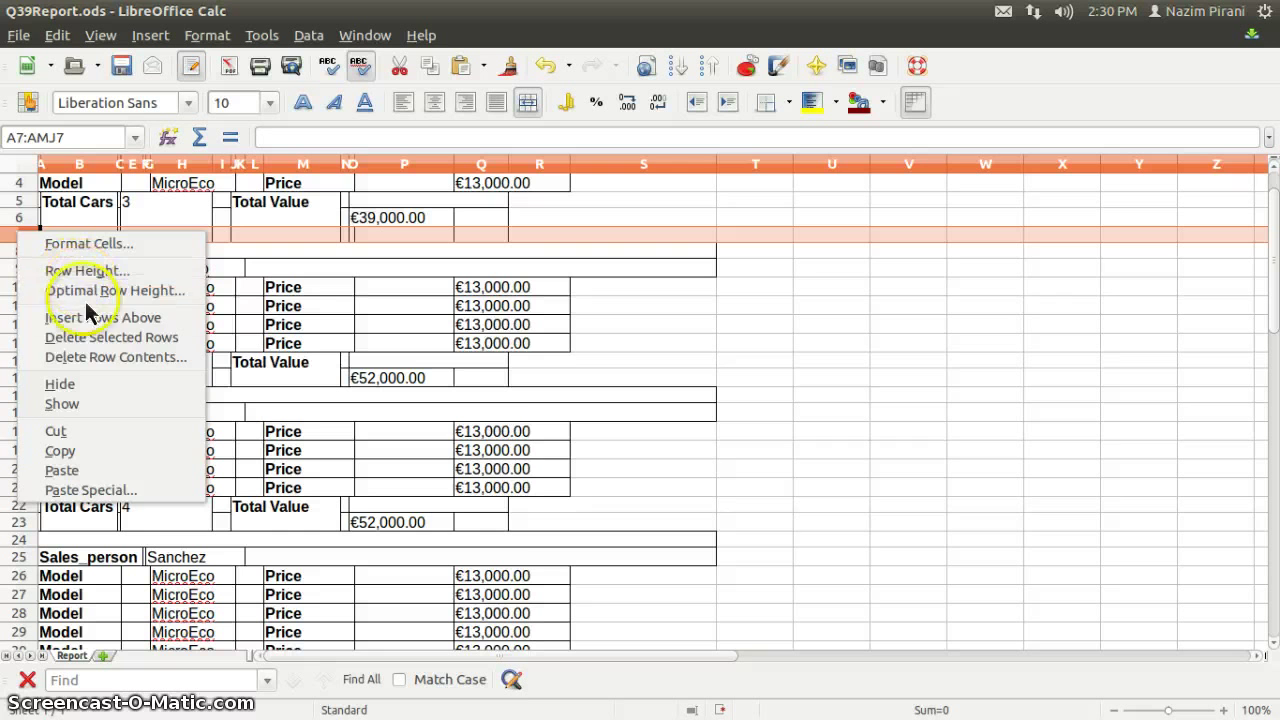
{"action": "left_click", "coordinate": [90, 338]}
{"action": "left_click", "coordinate": [185, 238]}
{"action": "scroll", "coordinate": [197, 255], "scroll_direction": "up", "scroll_amount": 1}
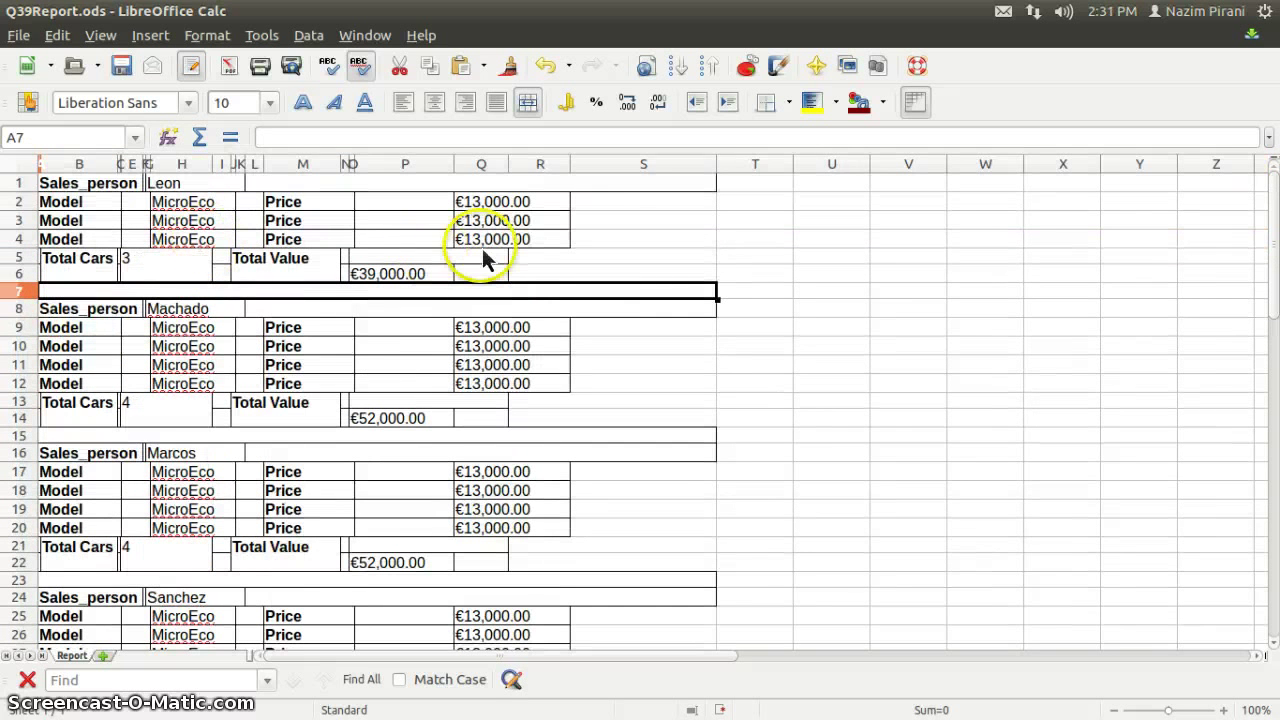
{"action": "left_click", "coordinate": [121, 66]}
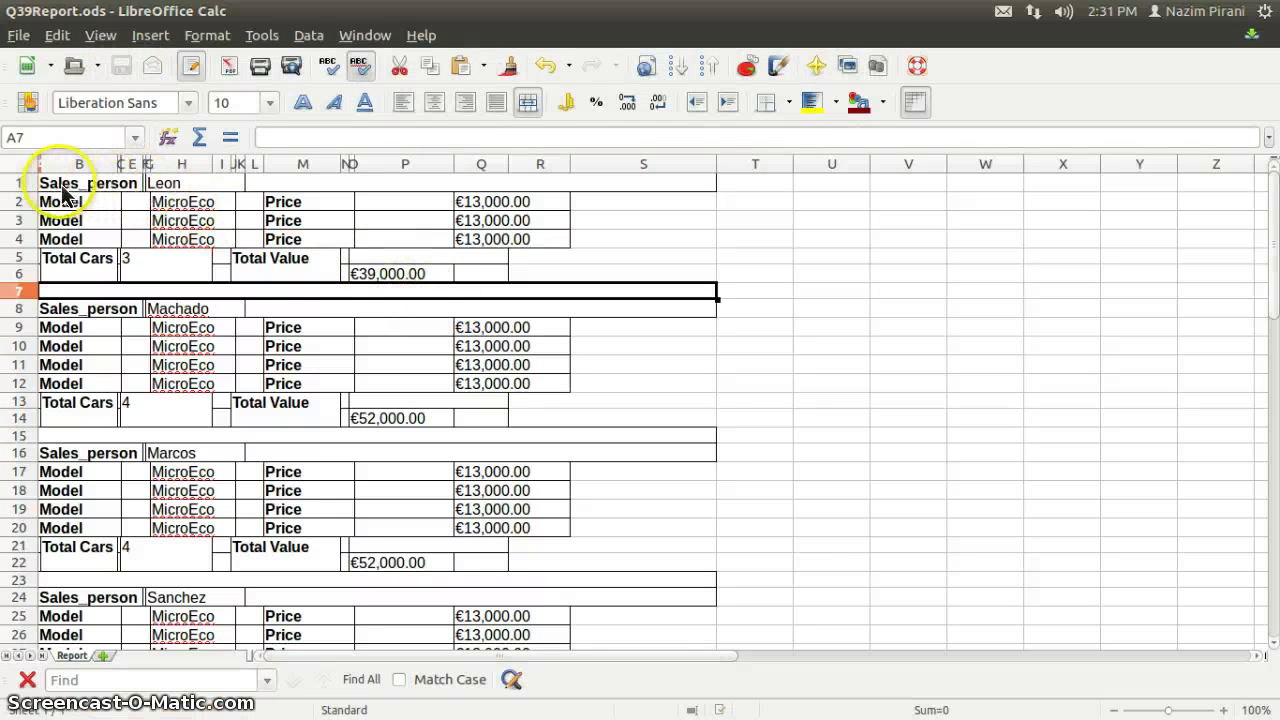
- Copy the full report range A1:Q52
{"action": "left_click_drag", "start_coordinate": [62, 190], "coordinate": [488, 330]}
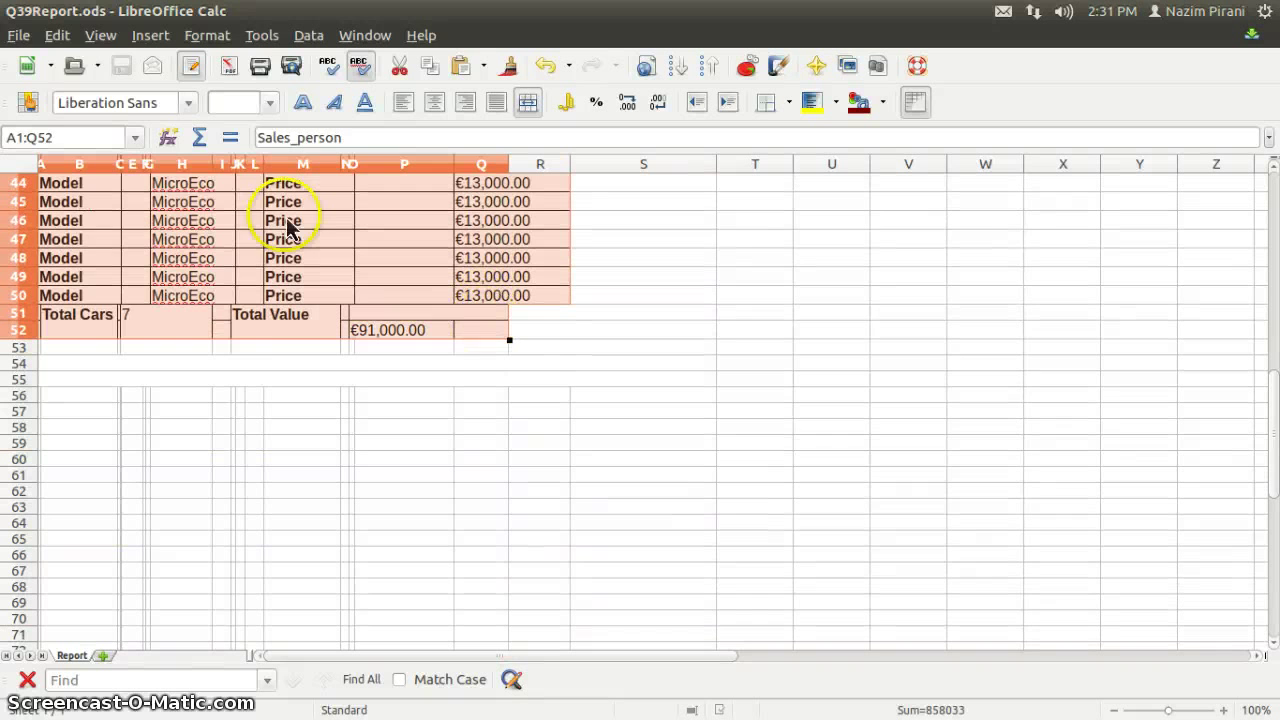
{"action": "left_click", "coordinate": [60, 38]}
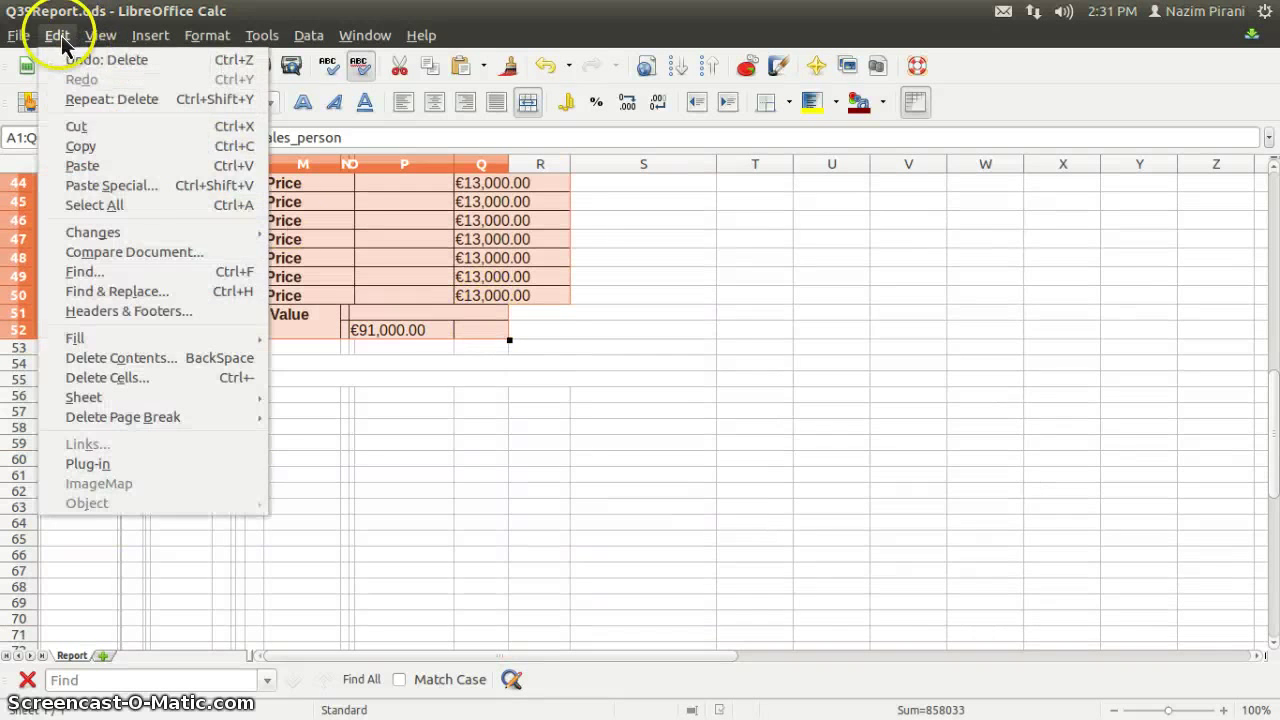
{"action": "left_click", "coordinate": [86, 146]}
- Switch to N122text2.odt in LibreOffice Writer and paste the copied report on the empty line below the Spain sales paragraph
{"action": "mouse_move", "coordinate": [5, 494]}
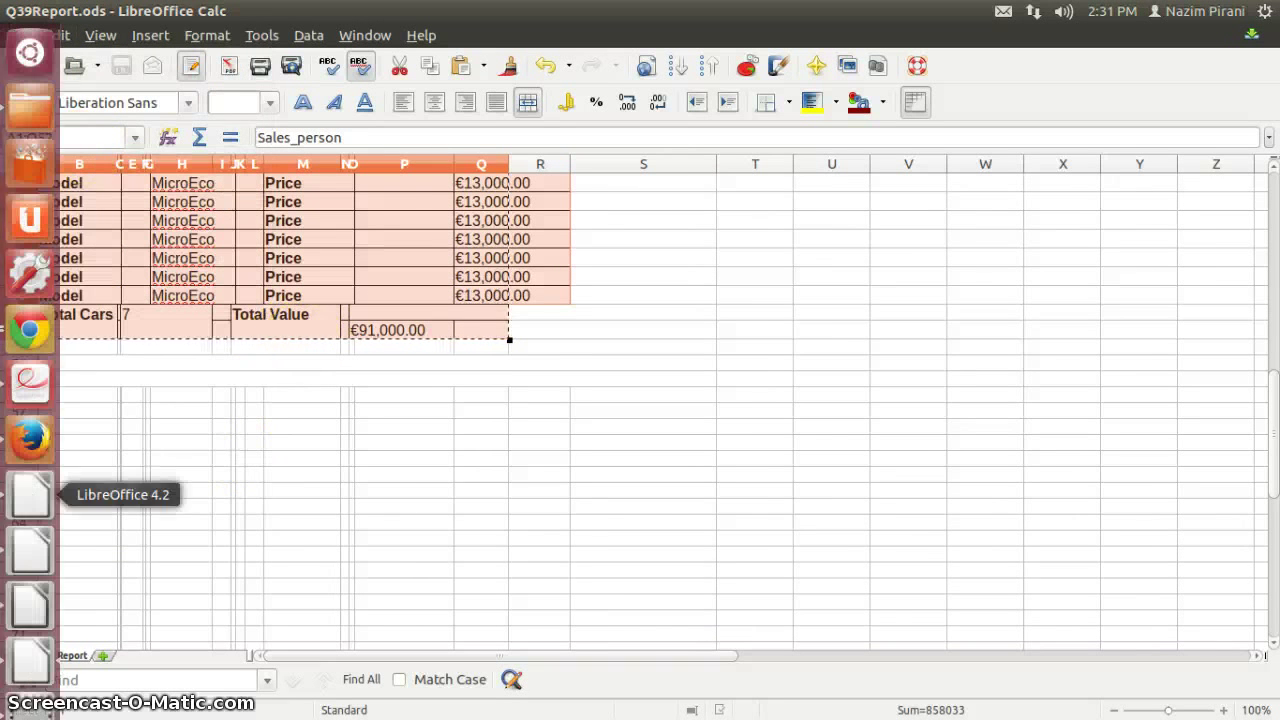
{"action": "left_click", "coordinate": [25, 492]}
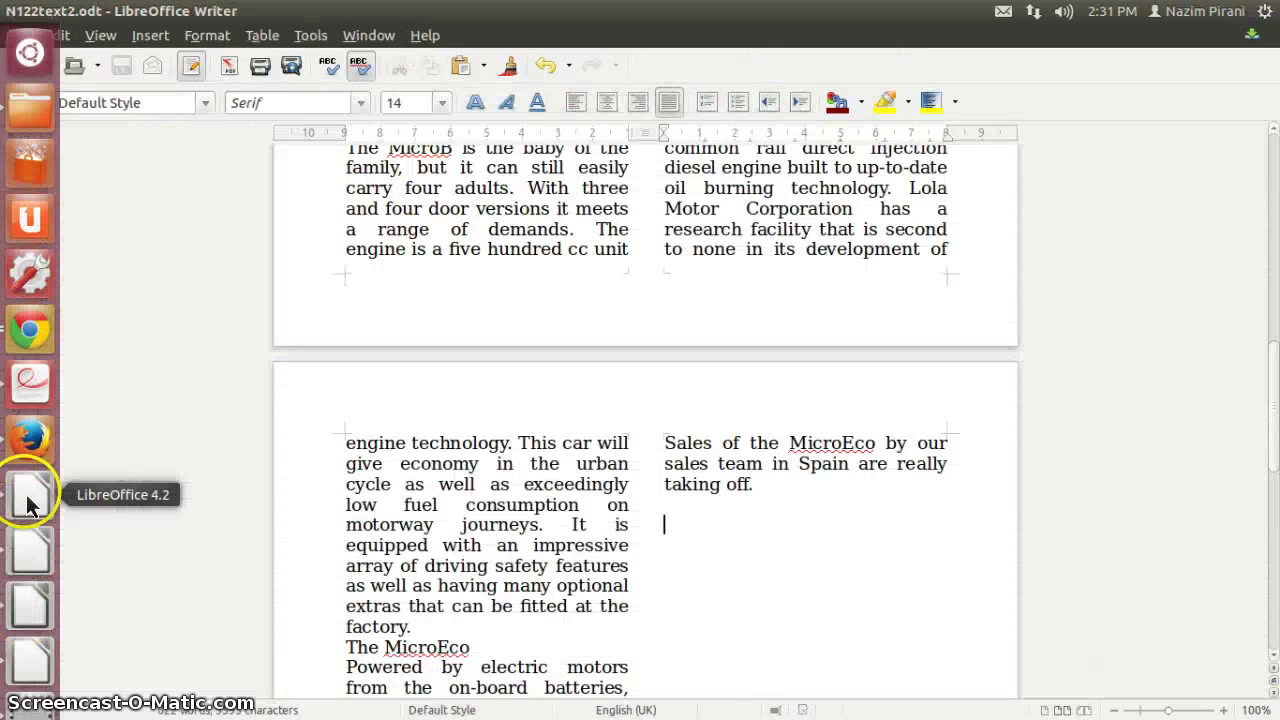
{"action": "scroll", "coordinate": [674, 332], "scroll_direction": "down", "scroll_amount": 4}
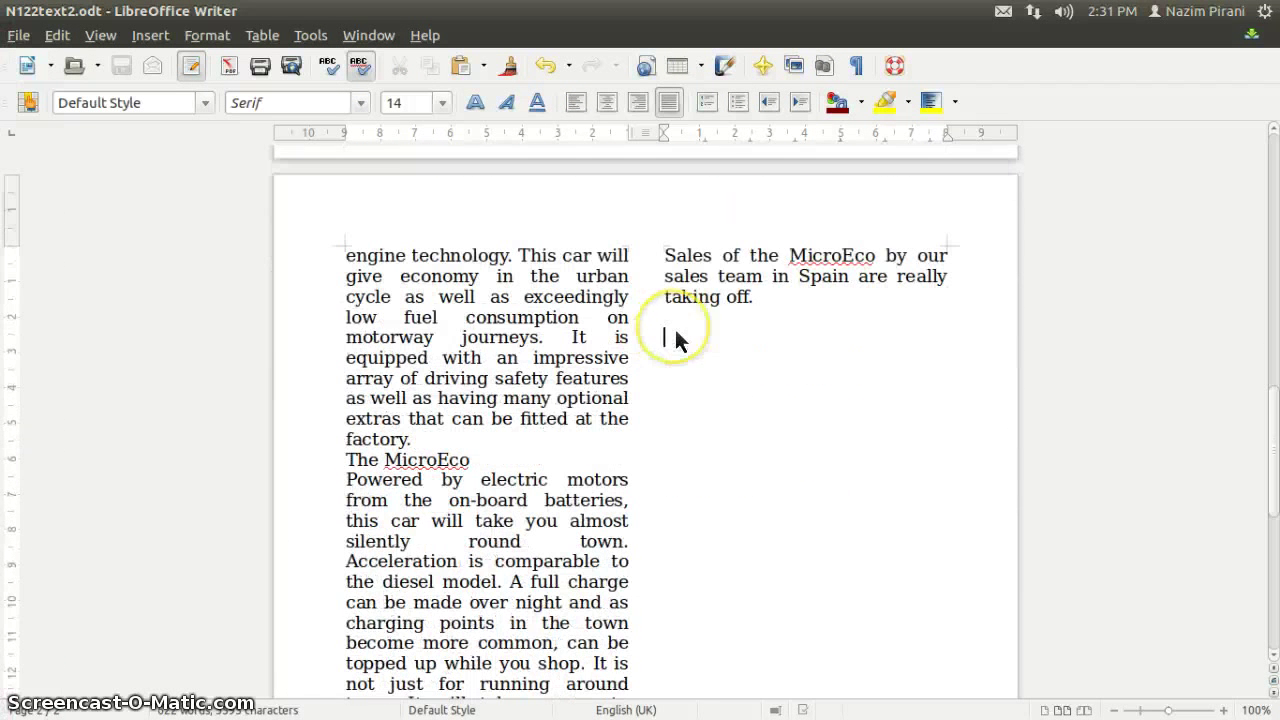
{"action": "left_click_drag", "start_coordinate": [665, 258], "coordinate": [776, 298]}
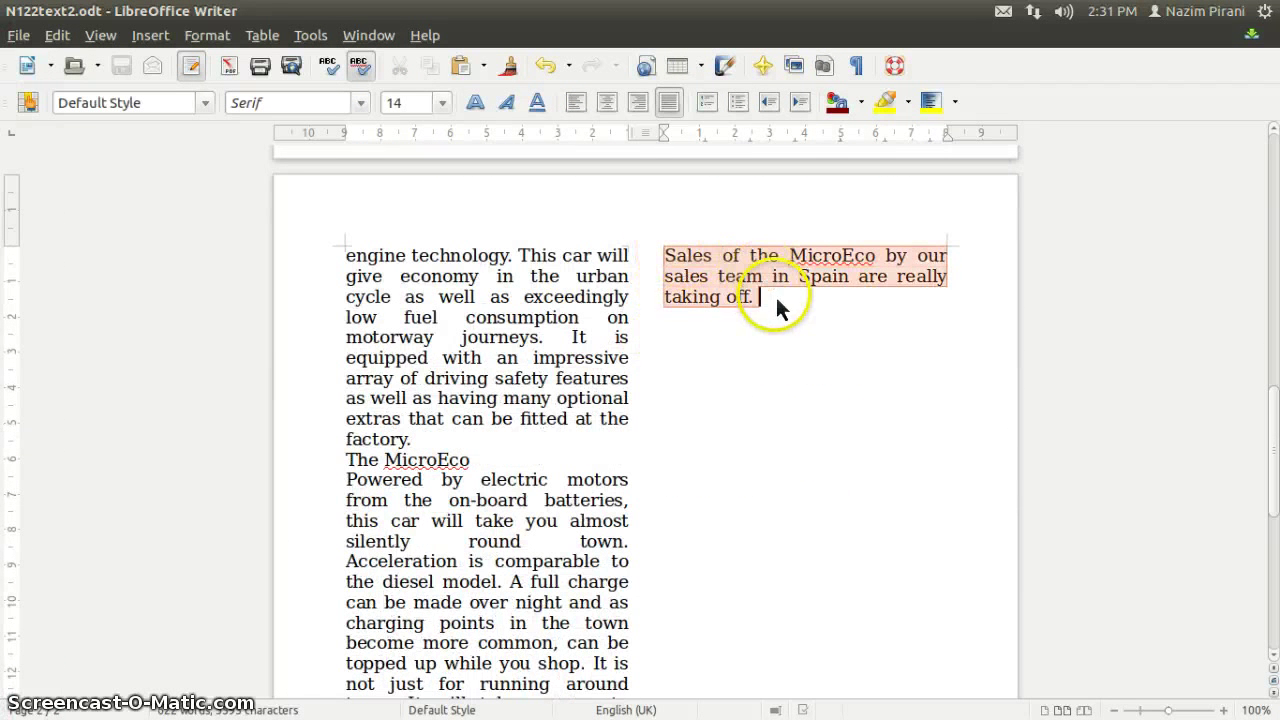
{"action": "left_click", "coordinate": [677, 345]}
{"action": "right_click", "coordinate": [677, 345]}
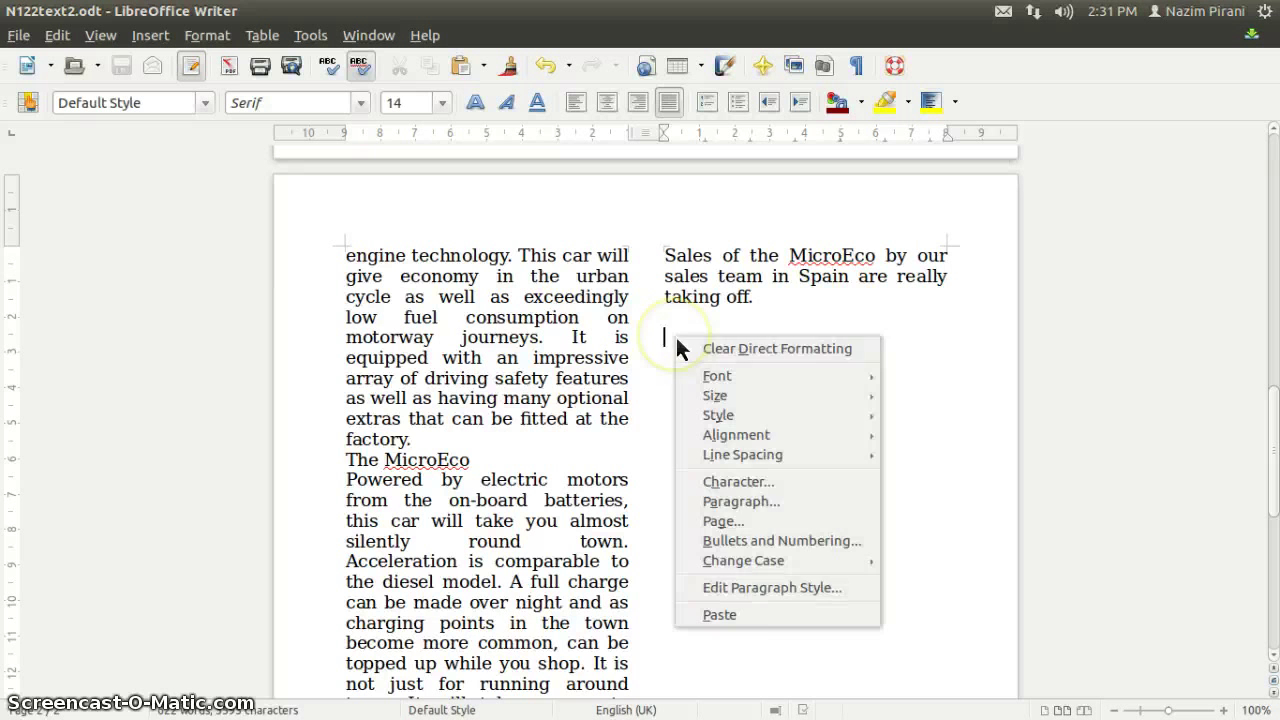
{"action": "left_click", "coordinate": [742, 613]}
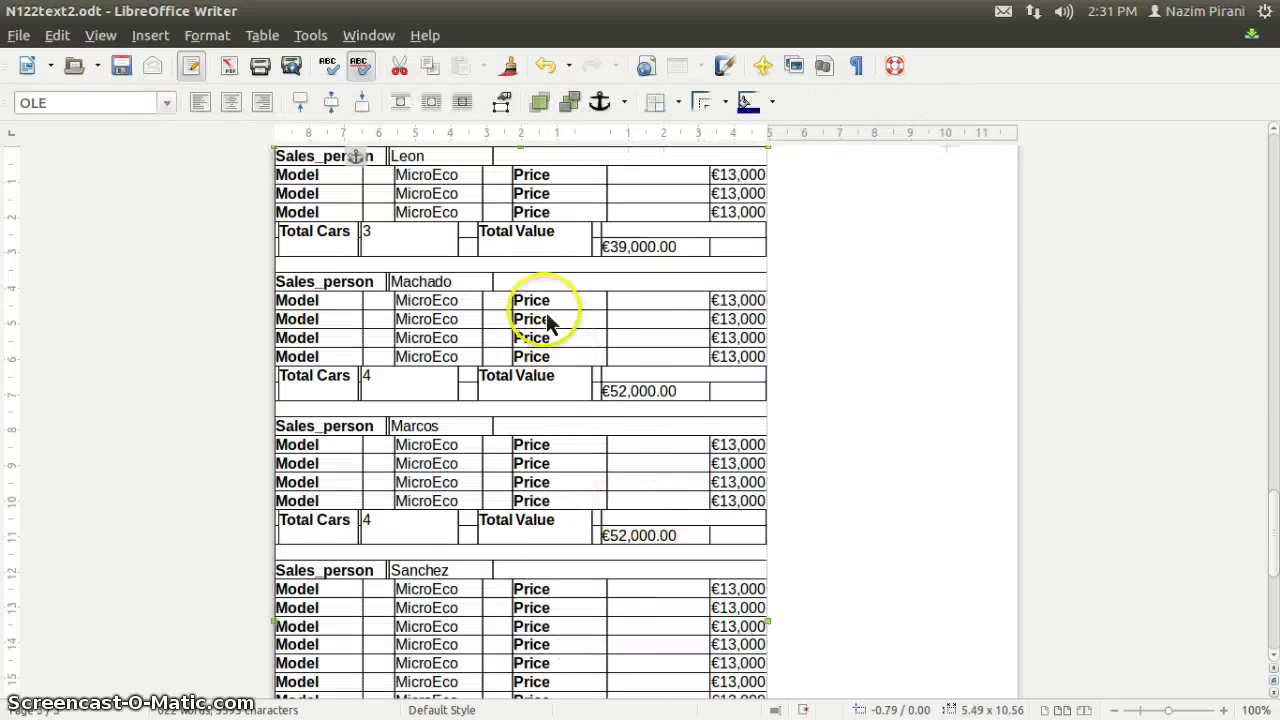
- Shrink the pasted report object to about 3.28 × 8.27 so it fits the text column's width and the page's height
{"action": "scroll", "coordinate": [552, 285], "scroll_direction": "down", "scroll_amount": 4}
{"action": "scroll", "coordinate": [552, 287], "scroll_direction": "down", "scroll_amount": 4}
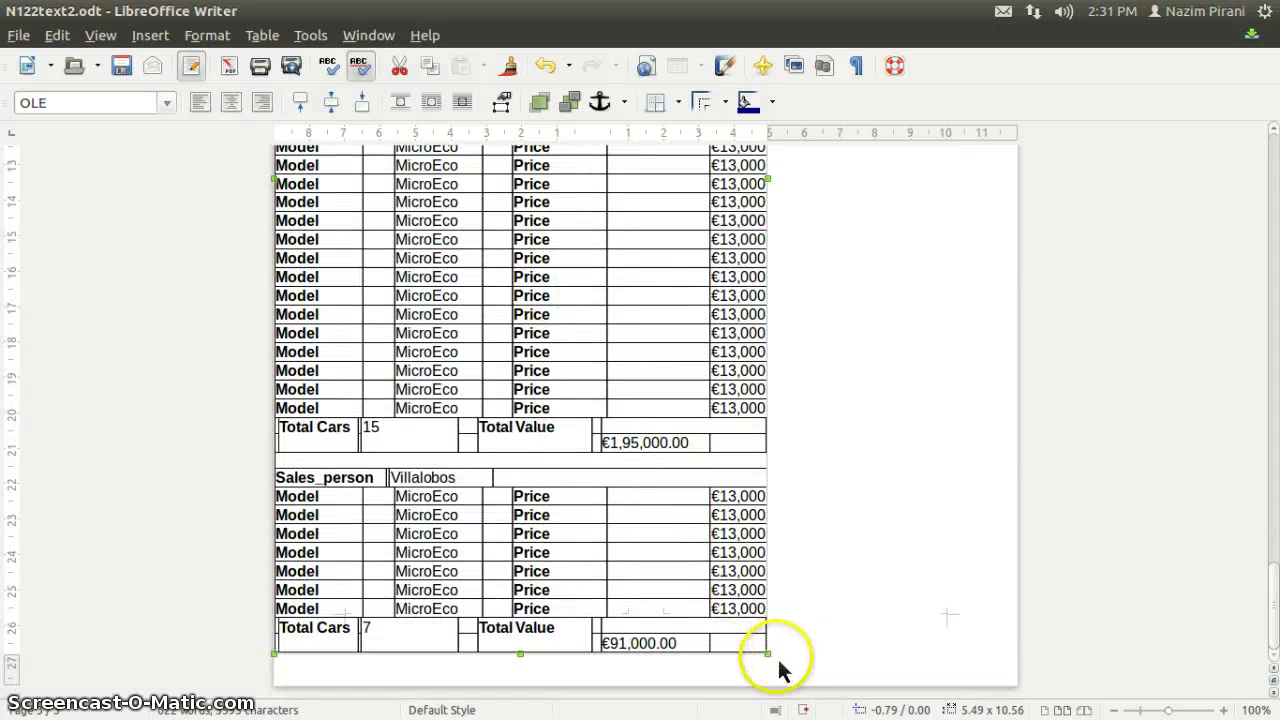
{"action": "left_click_drag", "start_coordinate": [771, 653], "coordinate": [570, 611]}
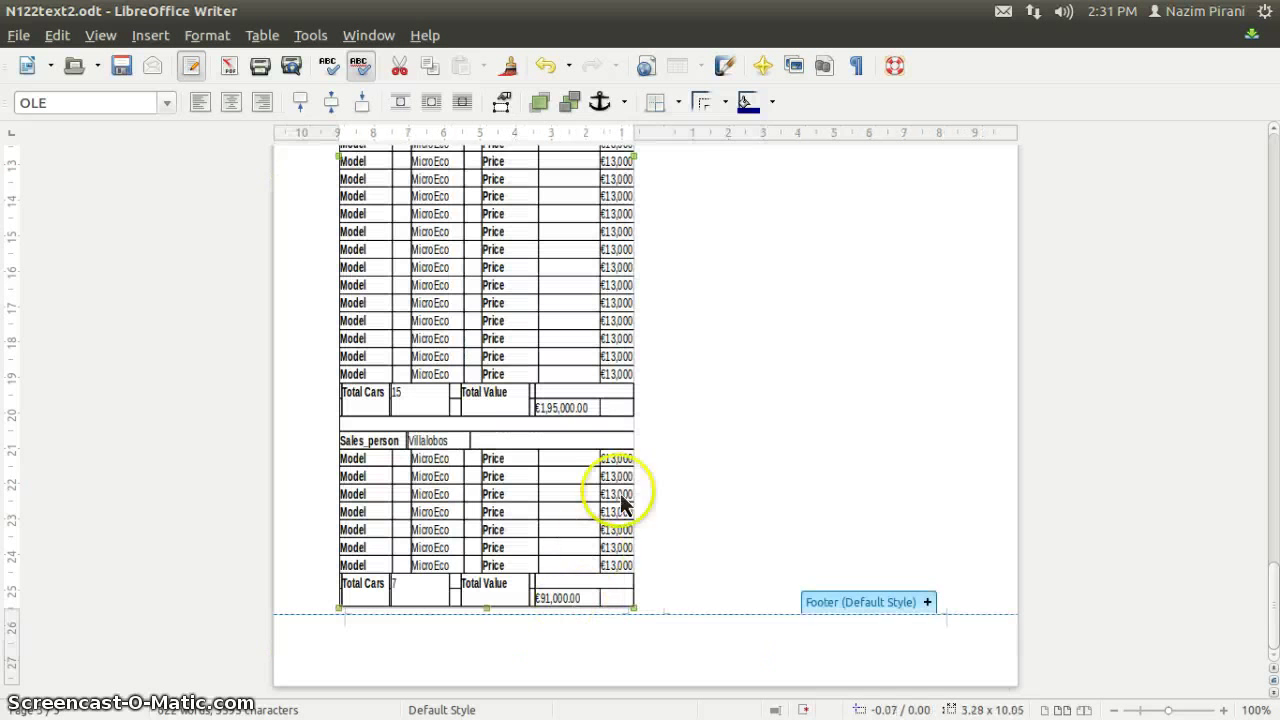
{"action": "left_click_drag", "start_coordinate": [487, 612], "coordinate": [490, 458]}
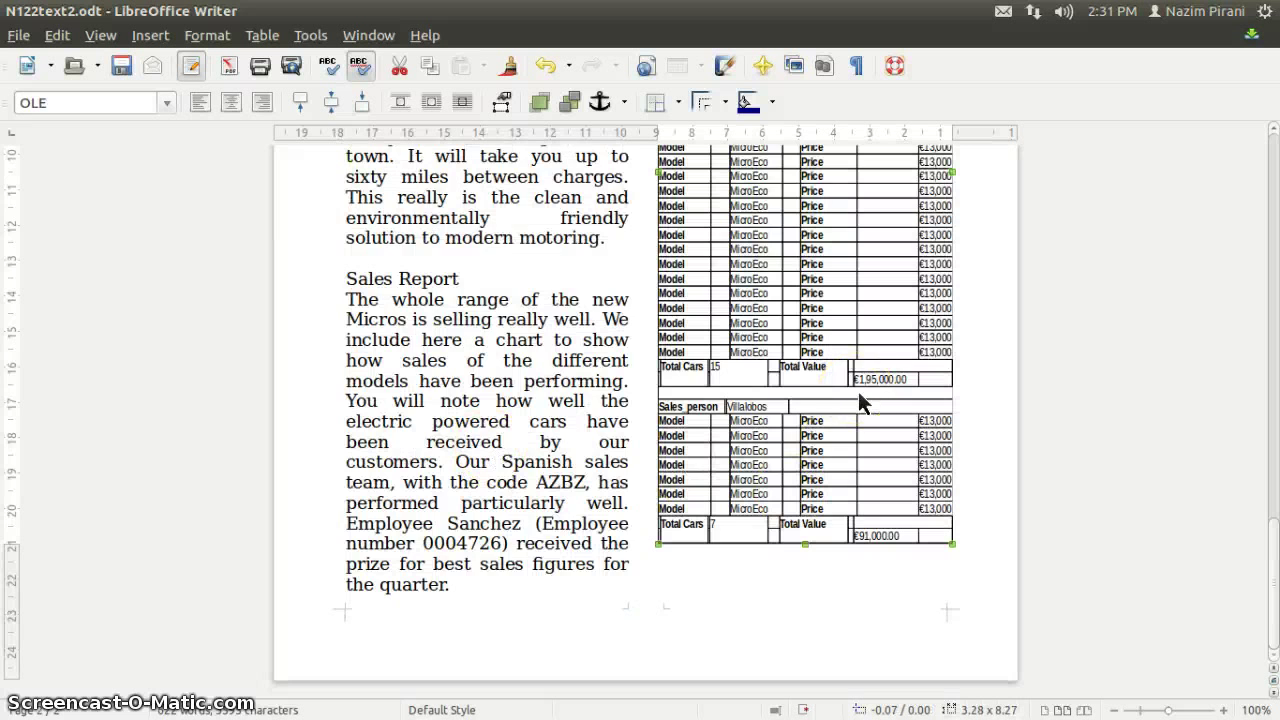
- Move the report object slightly up and right, to about 0.04 / 0.09, beneath the Spain sales paragraph
{"action": "scroll", "coordinate": [858, 391], "scroll_direction": "up", "scroll_amount": 5}
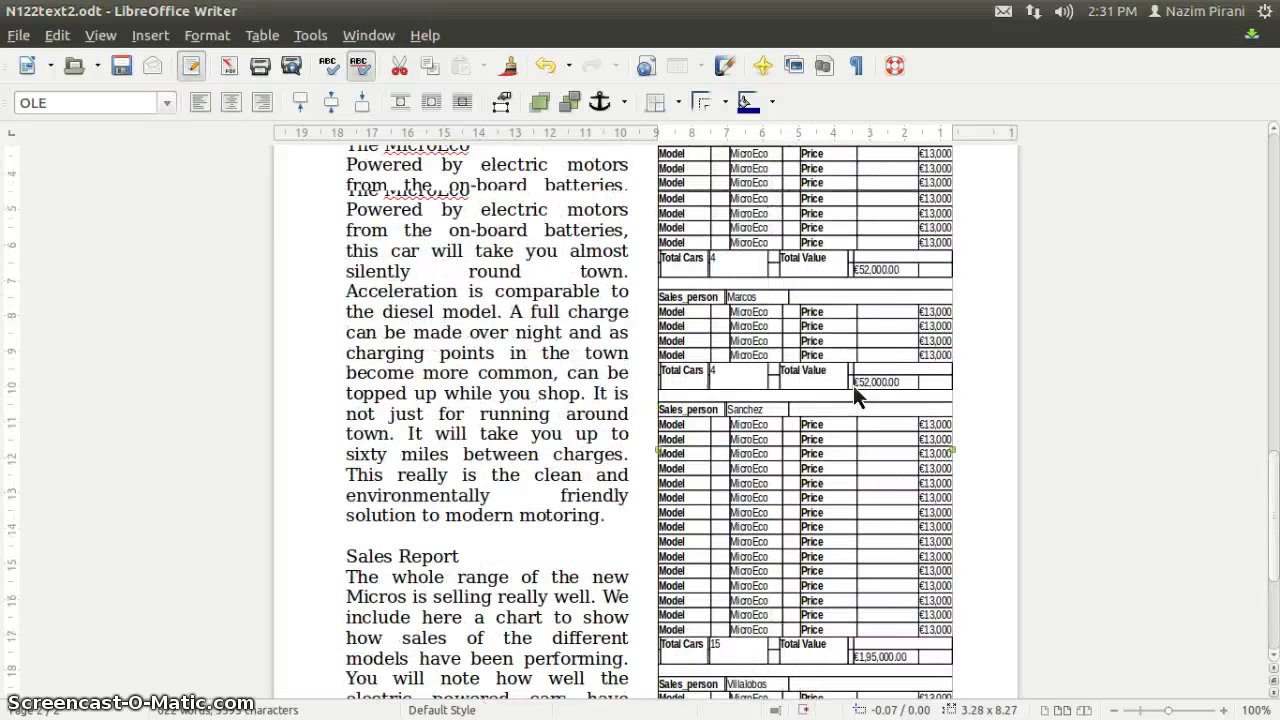
{"action": "scroll", "coordinate": [853, 388], "scroll_direction": "up", "scroll_amount": 5}
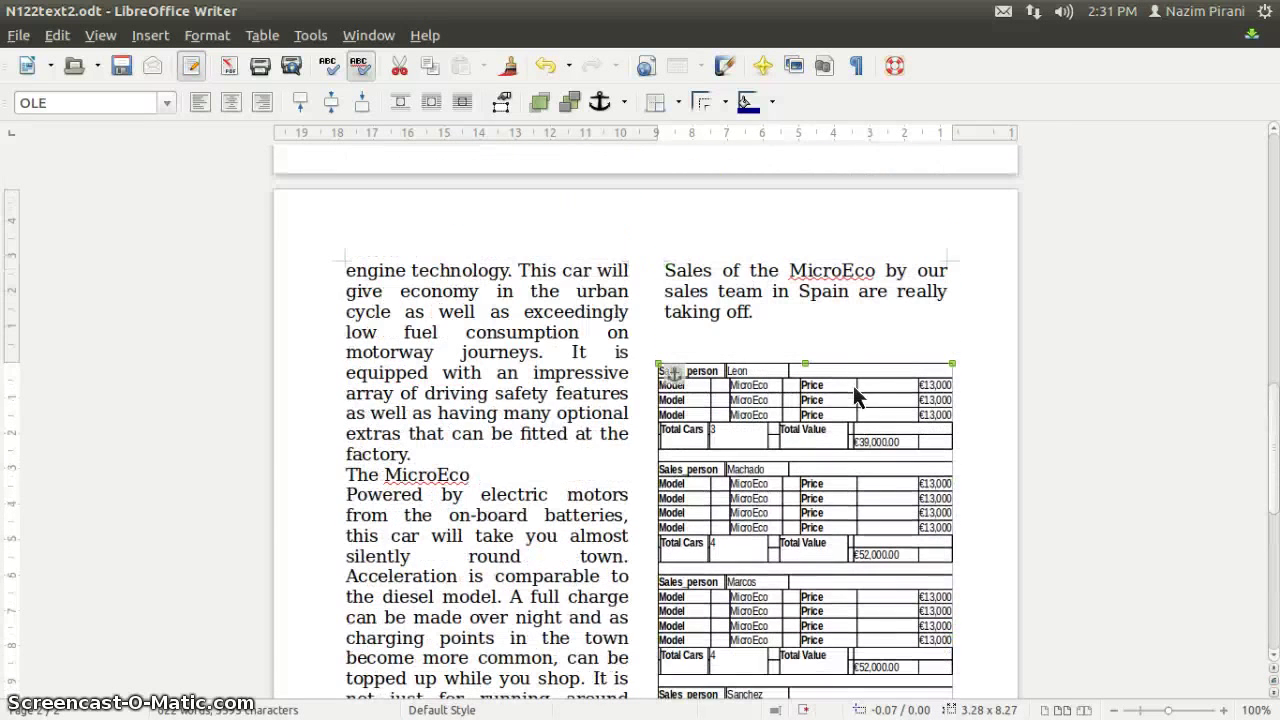
{"action": "left_click_drag", "start_coordinate": [740, 390], "coordinate": [746, 385]}
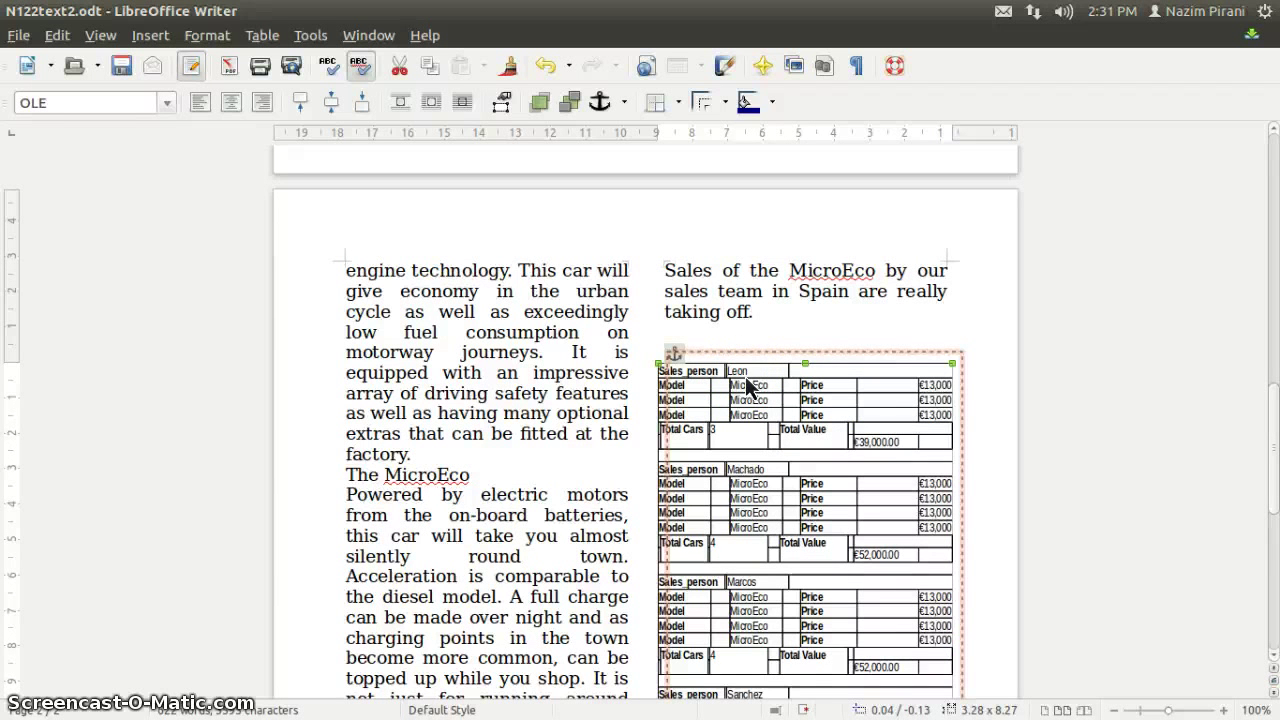
{"action": "left_click_drag", "start_coordinate": [746, 385], "coordinate": [748, 383]}
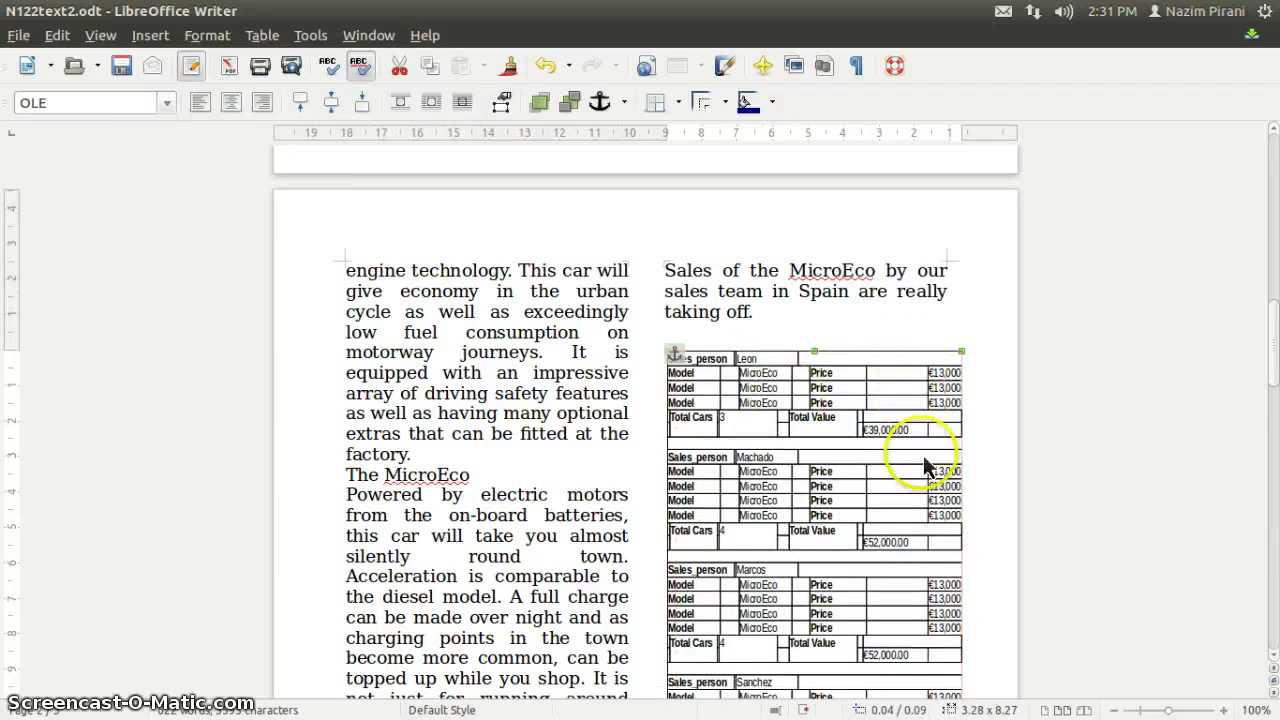
{"action": "scroll", "coordinate": [910, 490], "scroll_direction": "down", "scroll_amount": 1}
{"action": "scroll", "coordinate": [907, 484], "scroll_direction": "down", "scroll_amount": 6}
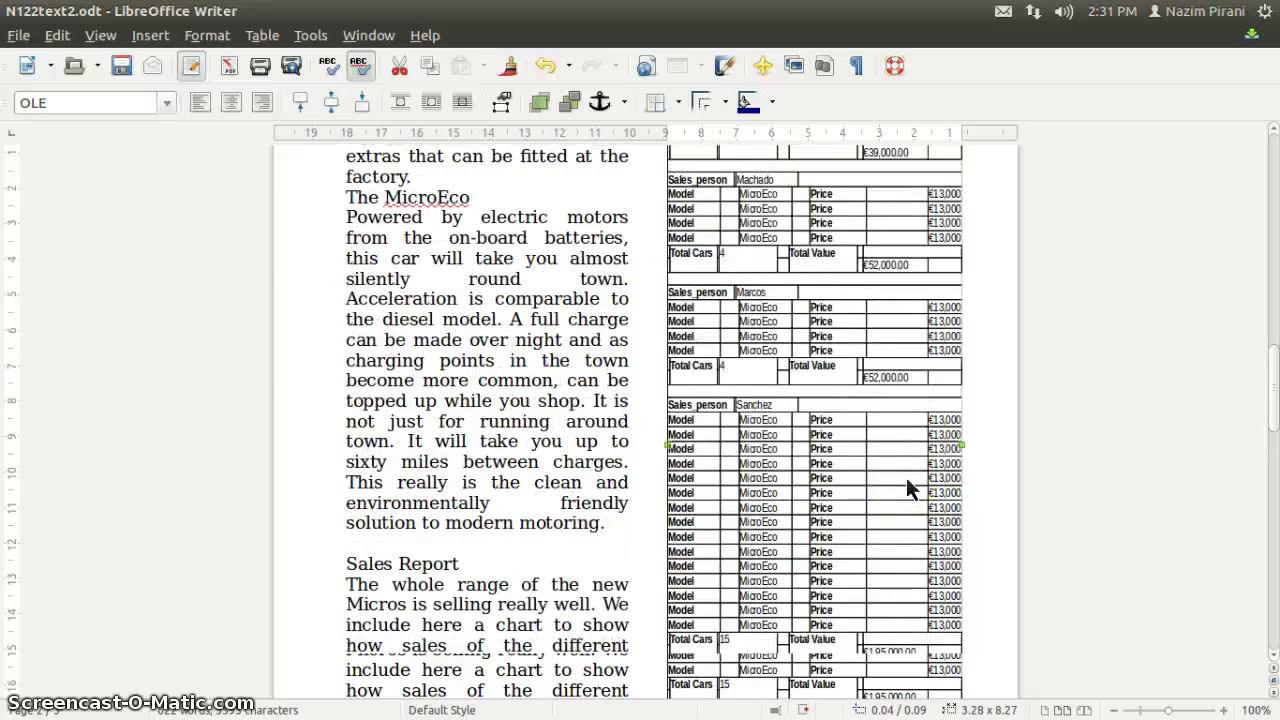
- Narrow the report object to about 3.11 × 8.27 so its right edge aligns with the text column's margin, and deselect it
{"action": "scroll", "coordinate": [906, 477], "scroll_direction": "down", "scroll_amount": 5}
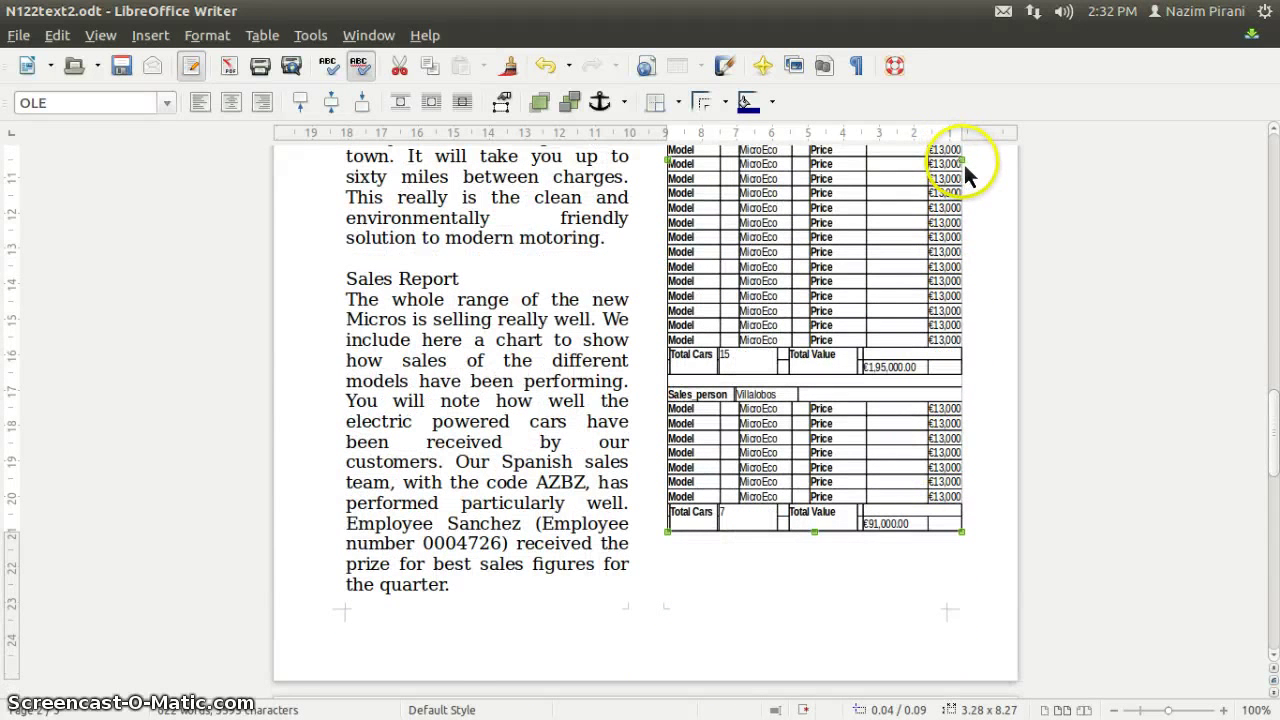
{"action": "left_click_drag", "start_coordinate": [954, 166], "coordinate": [949, 166]}
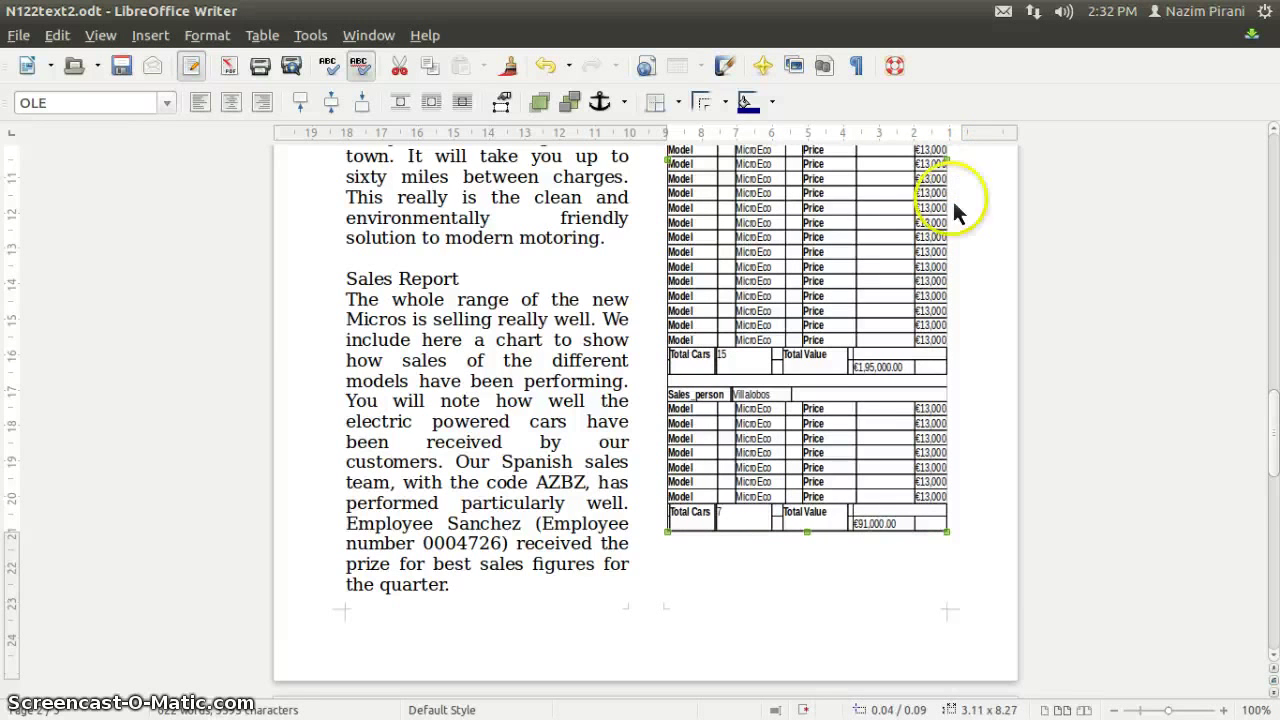
{"action": "left_click", "coordinate": [838, 575]}
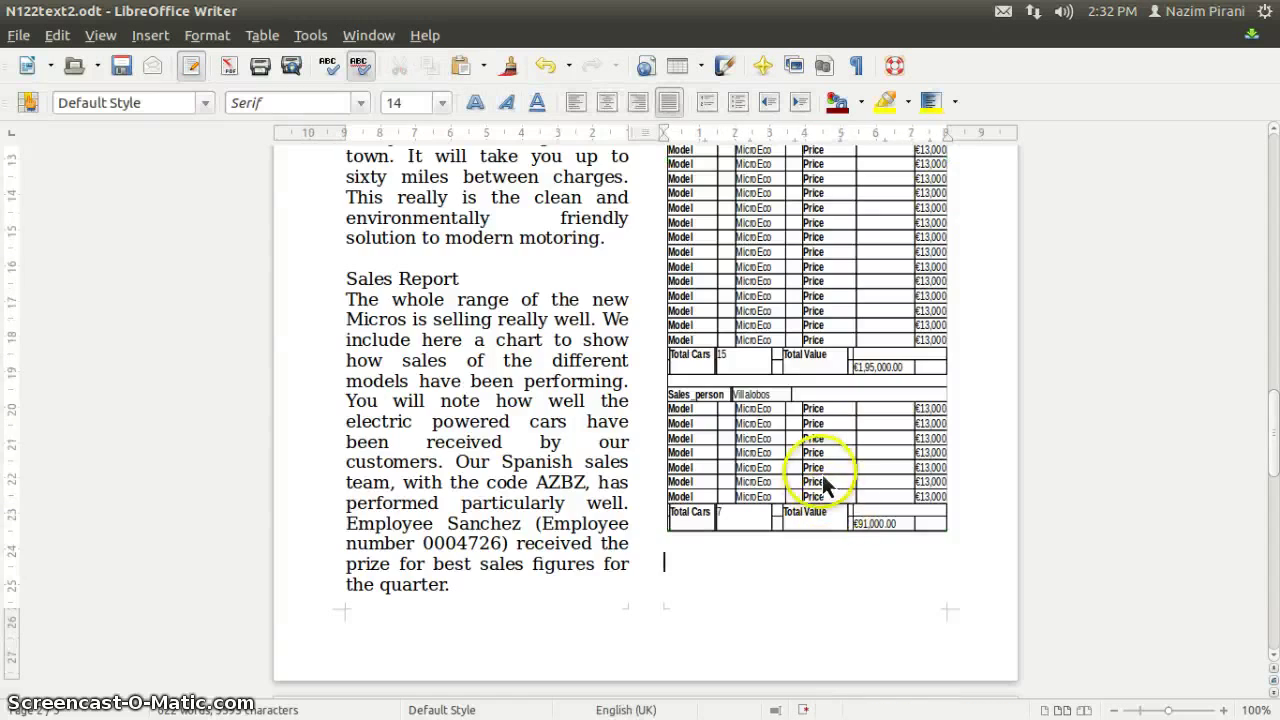
{"action": "scroll", "coordinate": [829, 481], "scroll_direction": "up", "scroll_amount": 15}
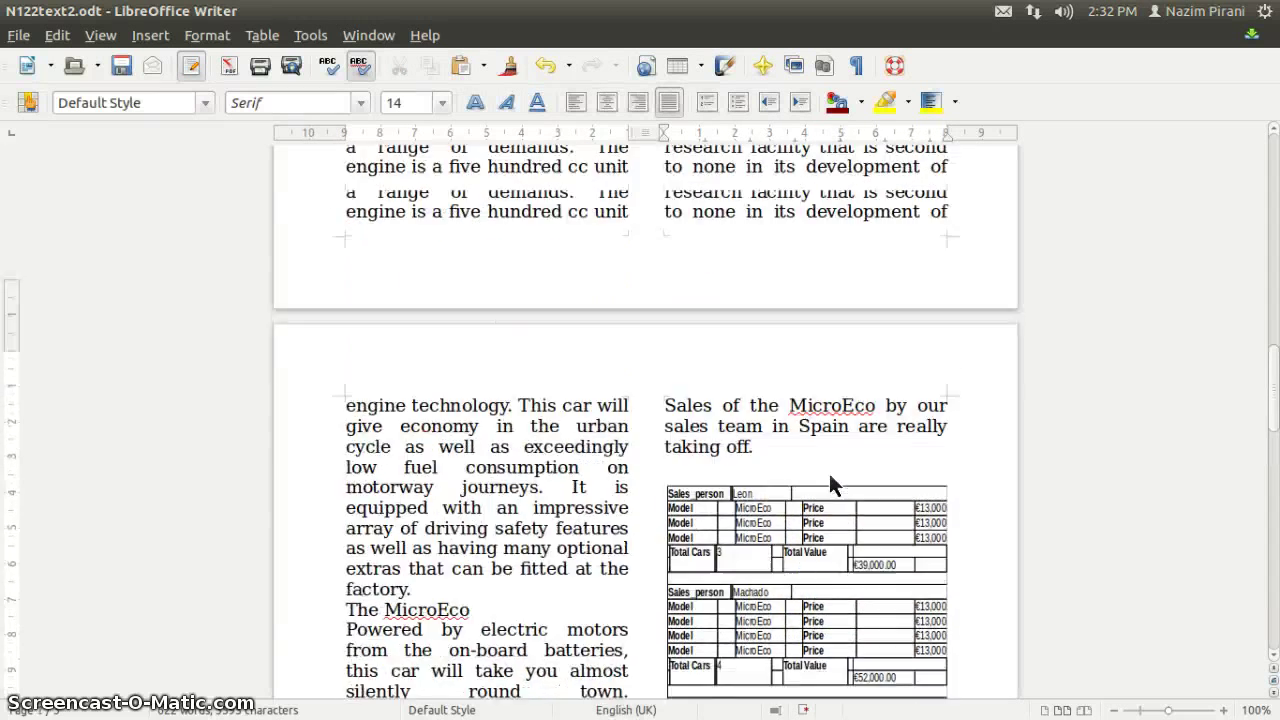
{"action": "scroll", "coordinate": [829, 485], "scroll_direction": "down", "scroll_amount": 7}
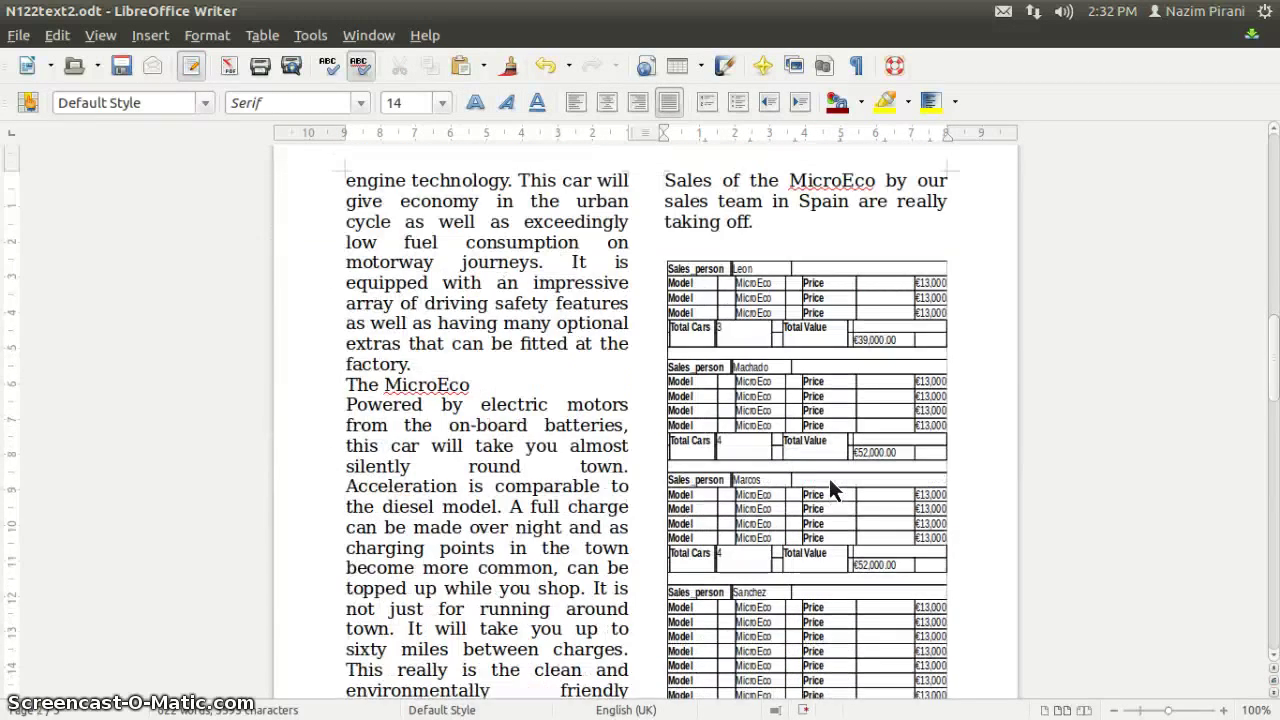
{"action": "left_click", "coordinate": [812, 488]}
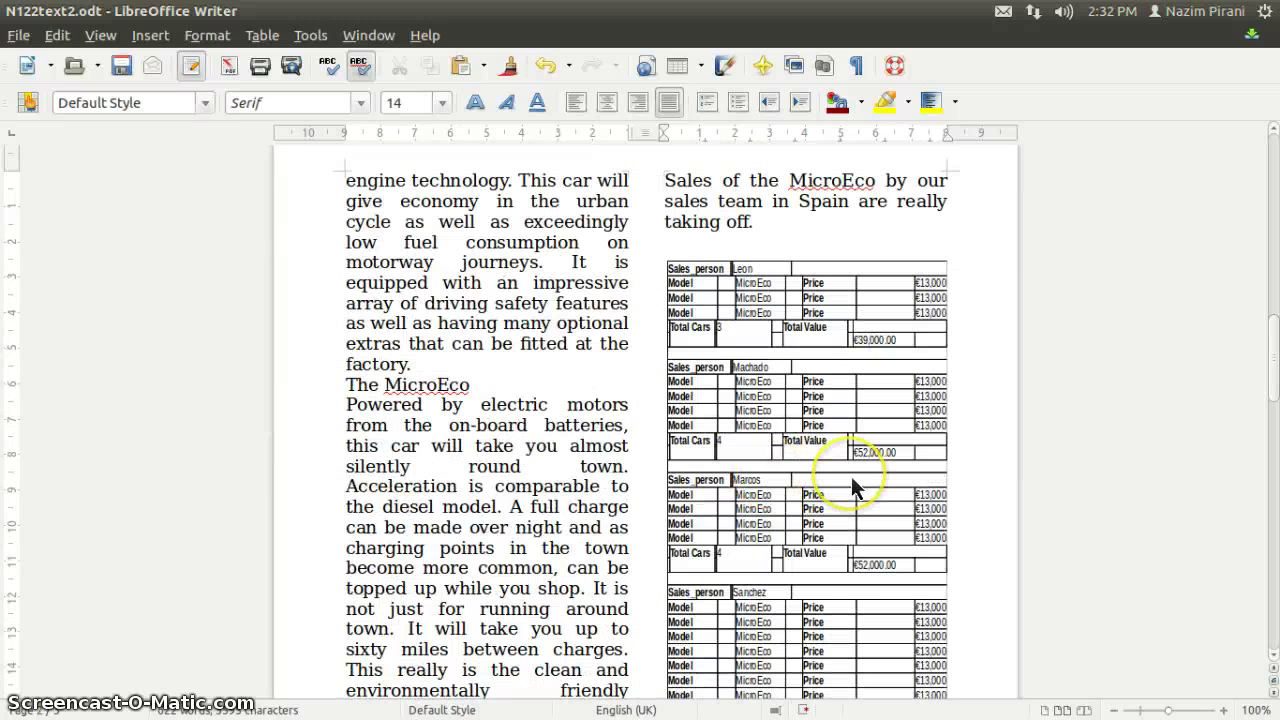